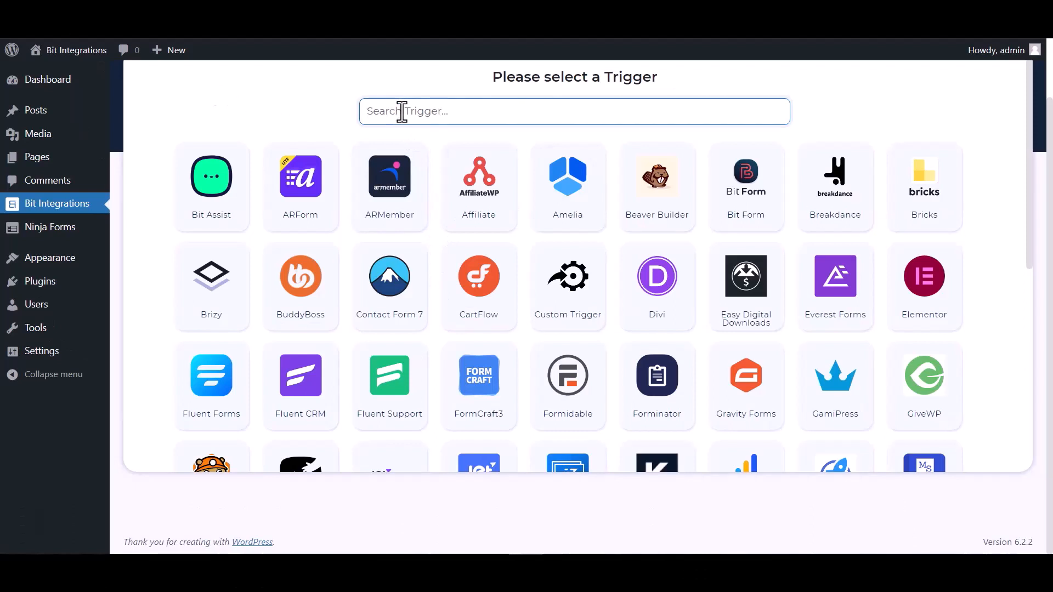
Step: Make Ninja Forms' Contact Me form the trigger and proceed to action selection
type("n")
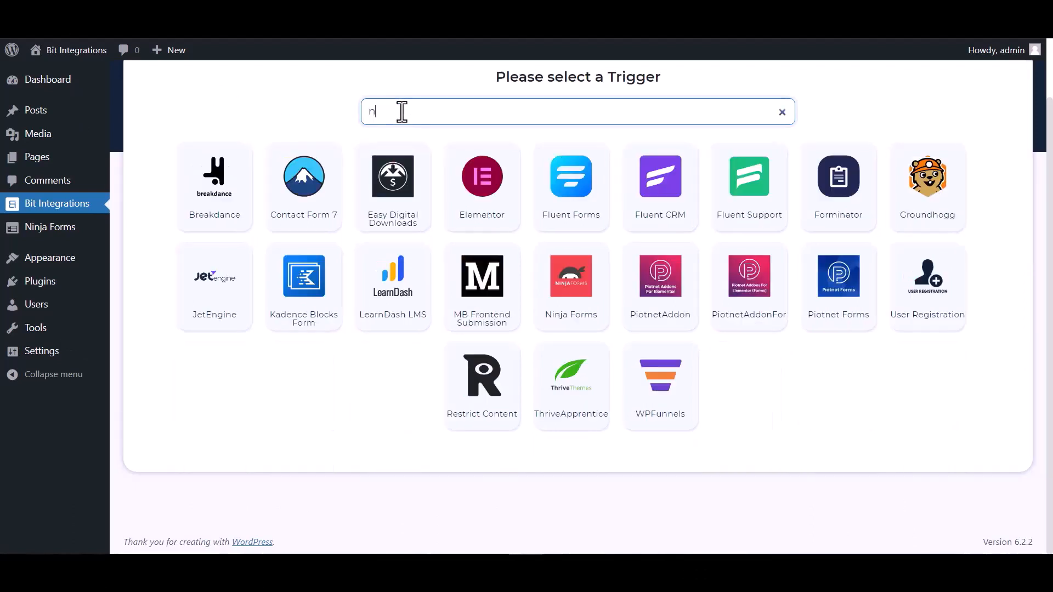
type("in")
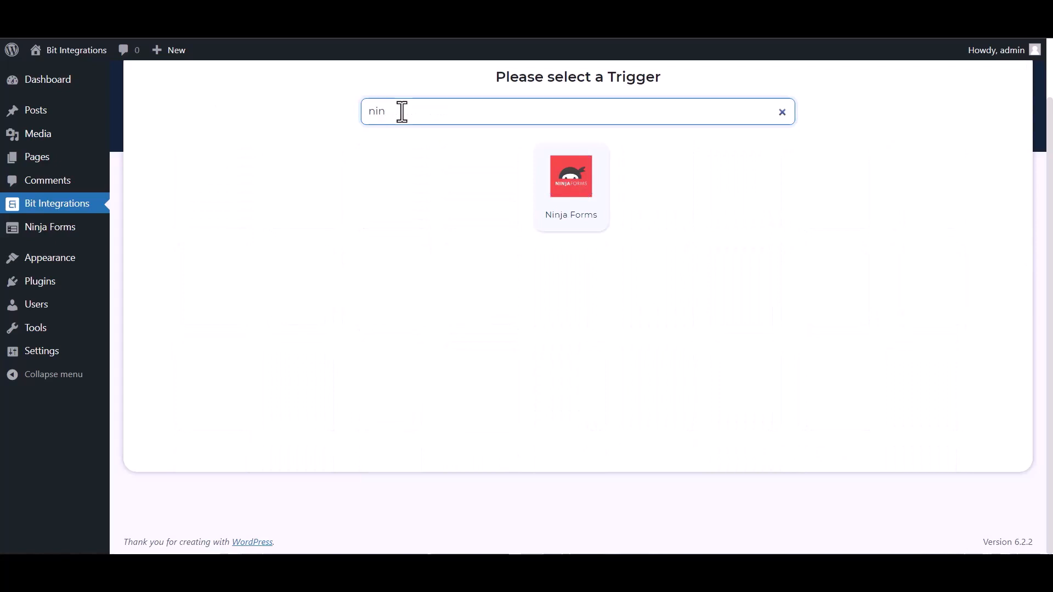
left_click(568, 207)
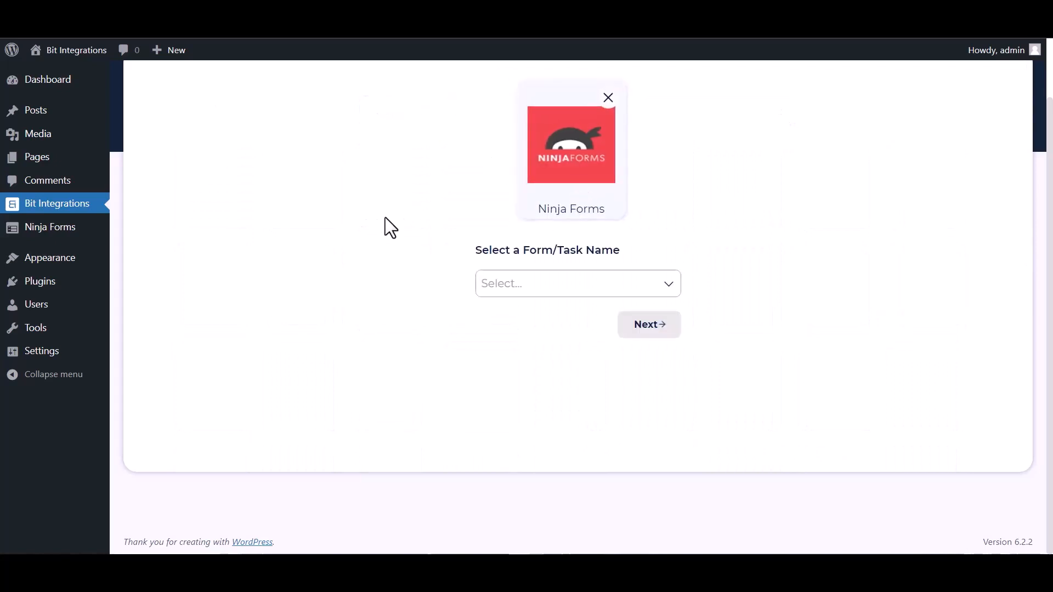
left_click(522, 285)
left_click(542, 311)
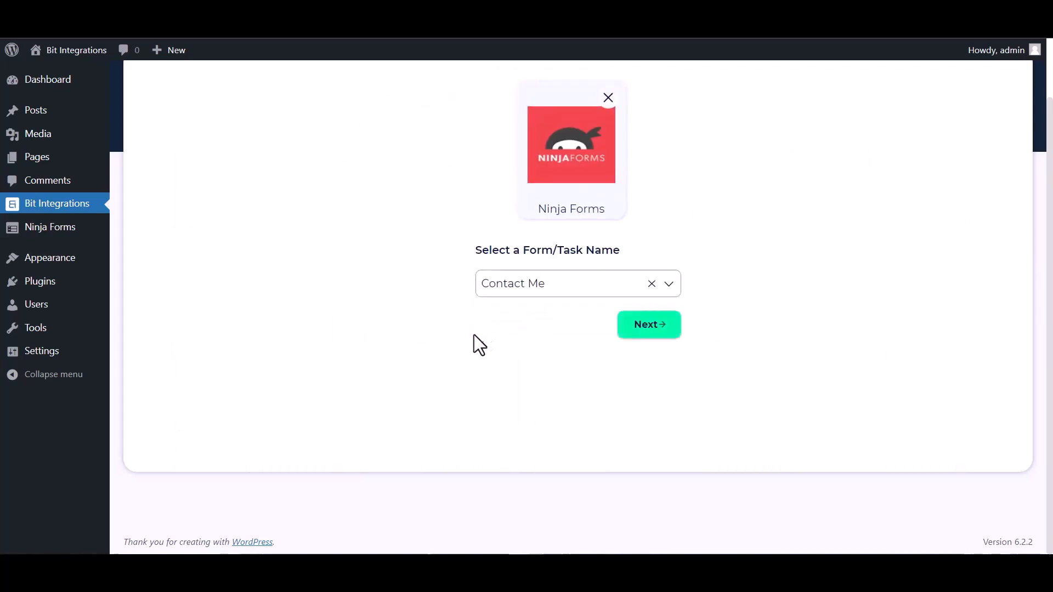
left_click(627, 342)
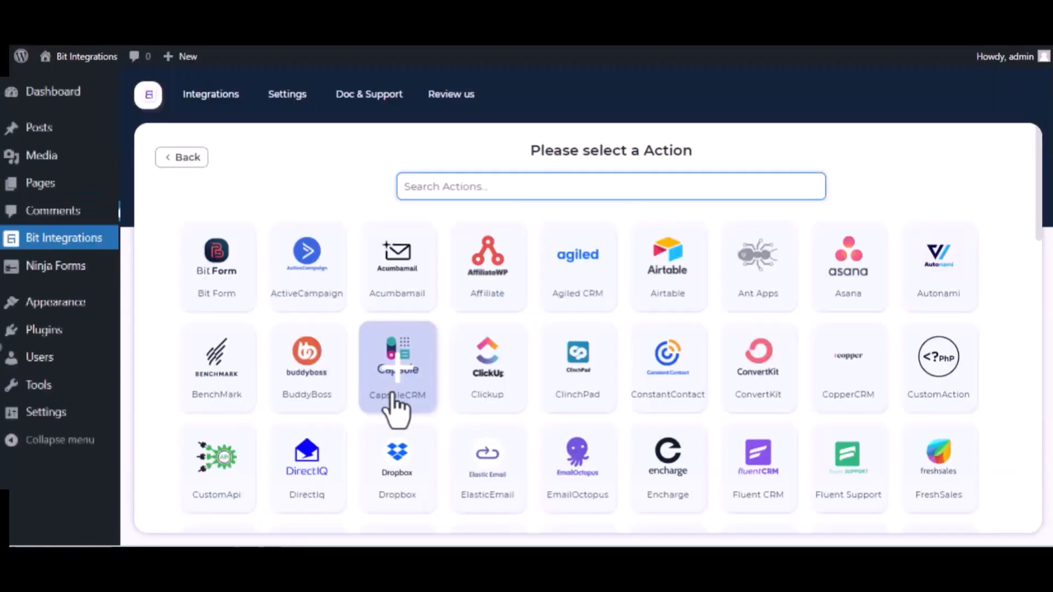
Step: Choose Trello as the action and open the Trello API Console page
type("trel")
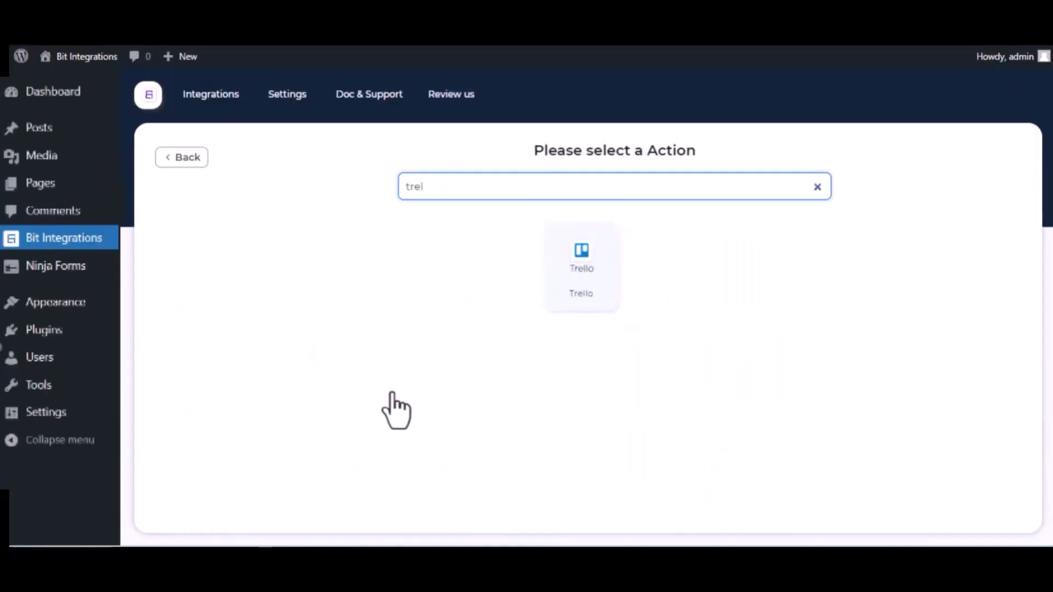
left_click(598, 288)
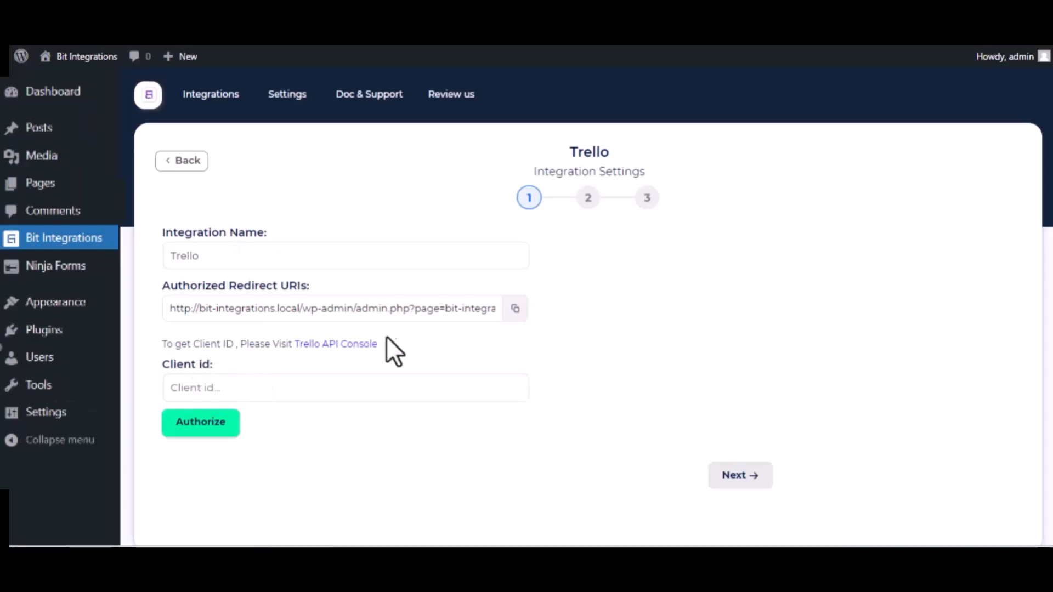
left_click(365, 344)
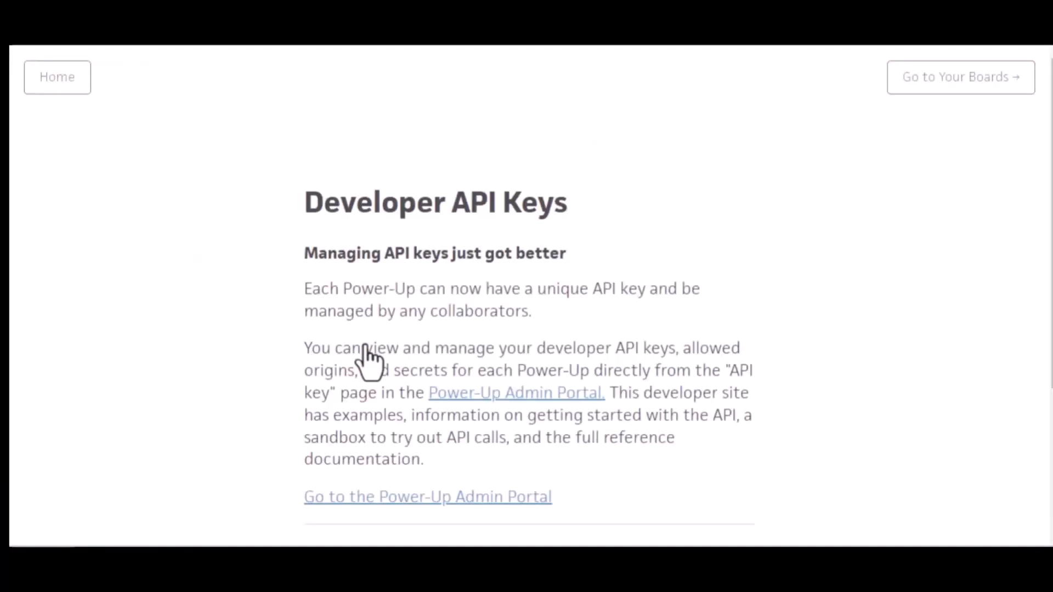
Step: Accept Trello's developer terms in the Power-Up Admin Portal and start a new Power-Up
left_click(528, 396)
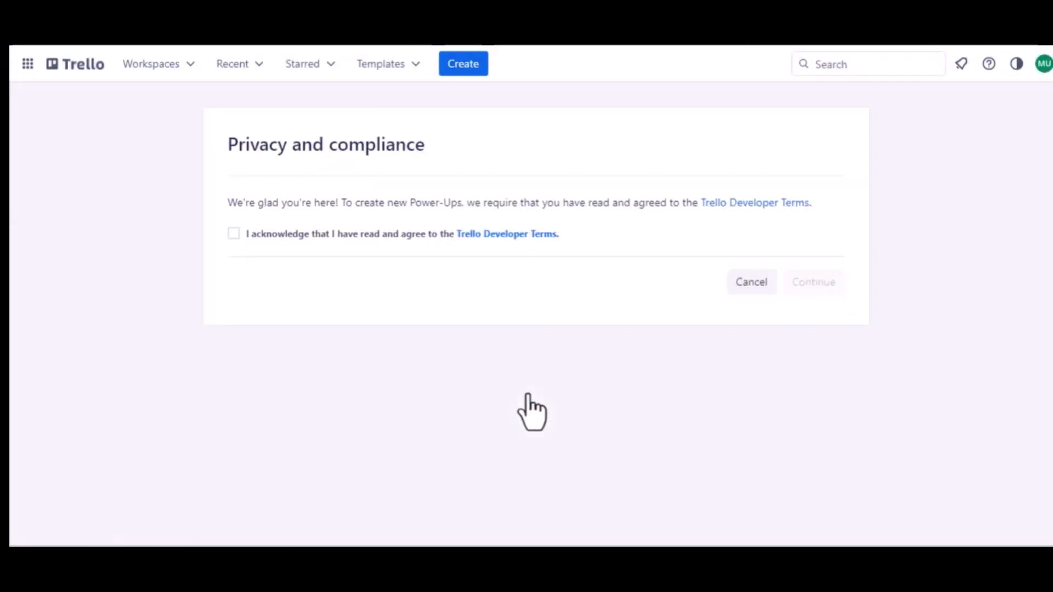
left_click(231, 232)
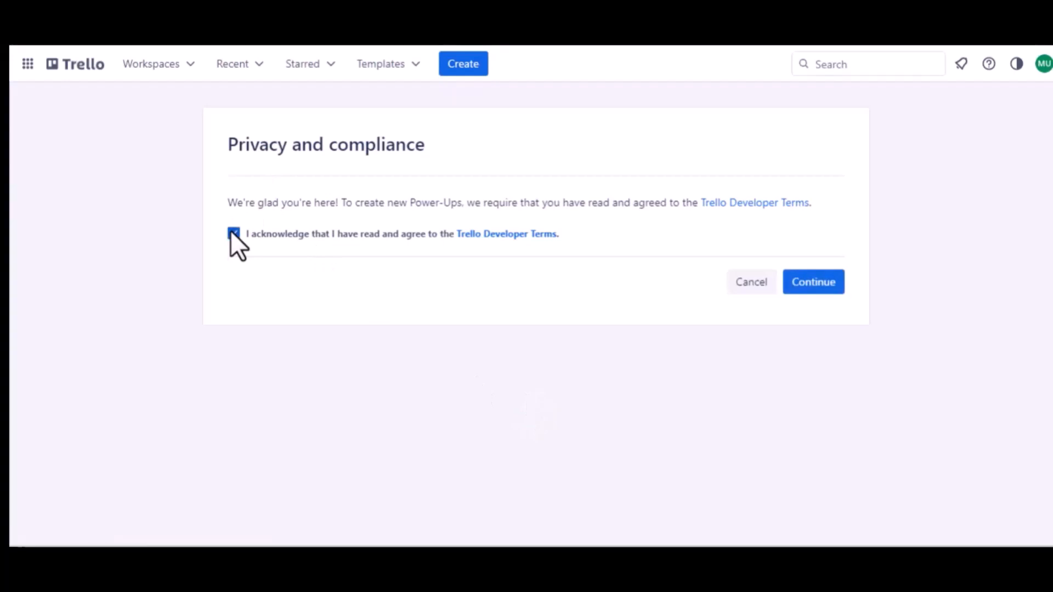
left_click(796, 285)
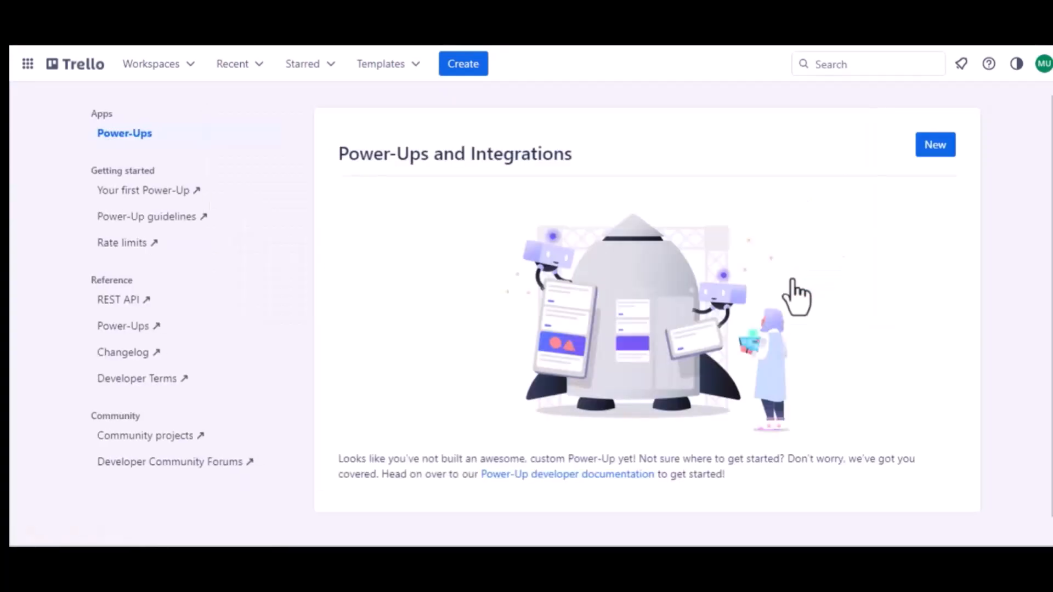
left_click(935, 146)
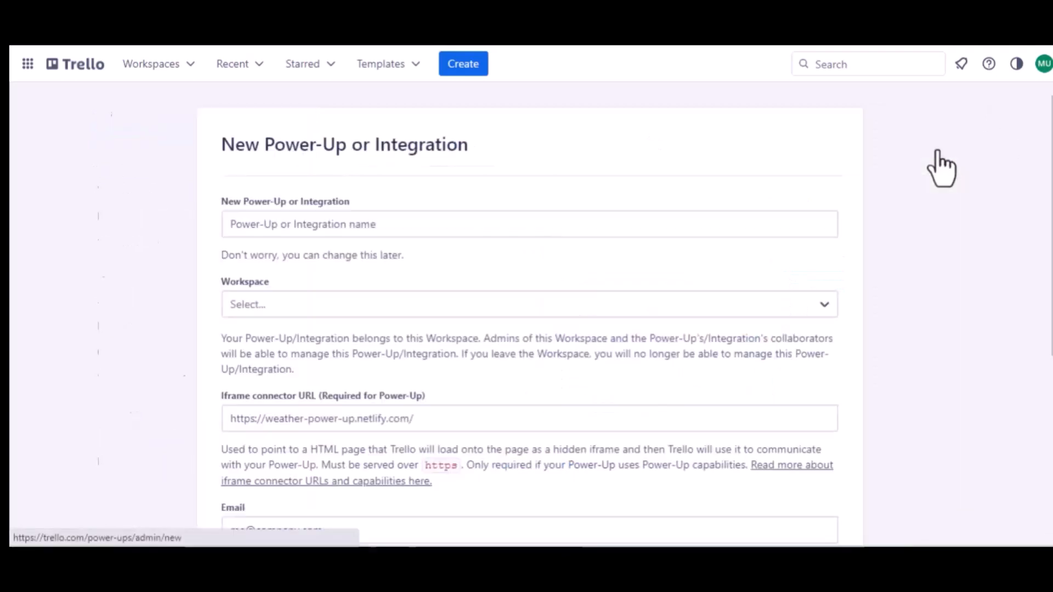
Step: Name the Power-Up 'Jet Form Builder' and assign it to Trello Workspace
left_click(338, 226)
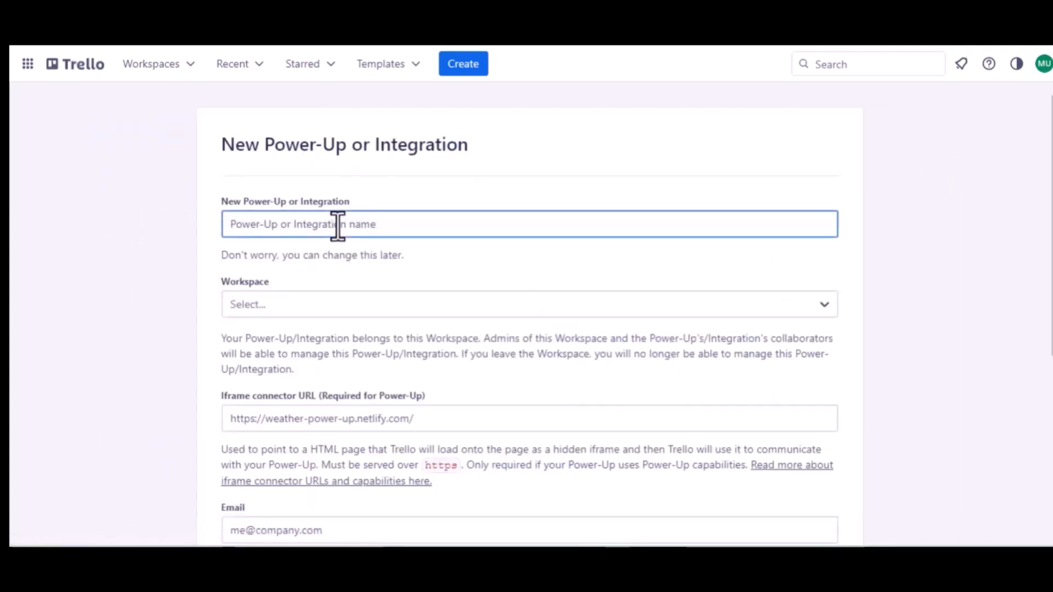
type("Jet F")
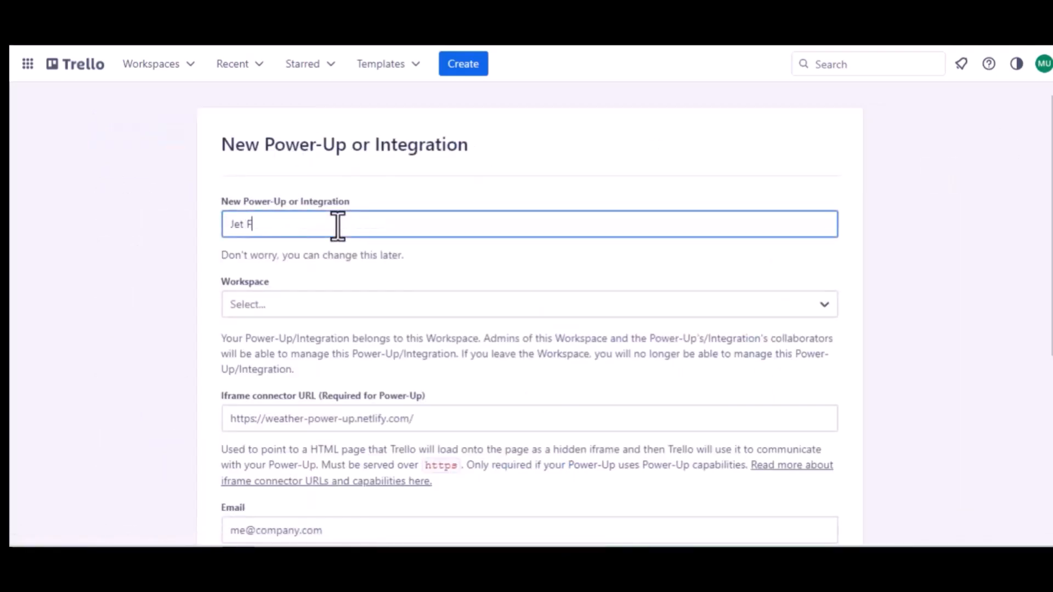
type("orm Buider")
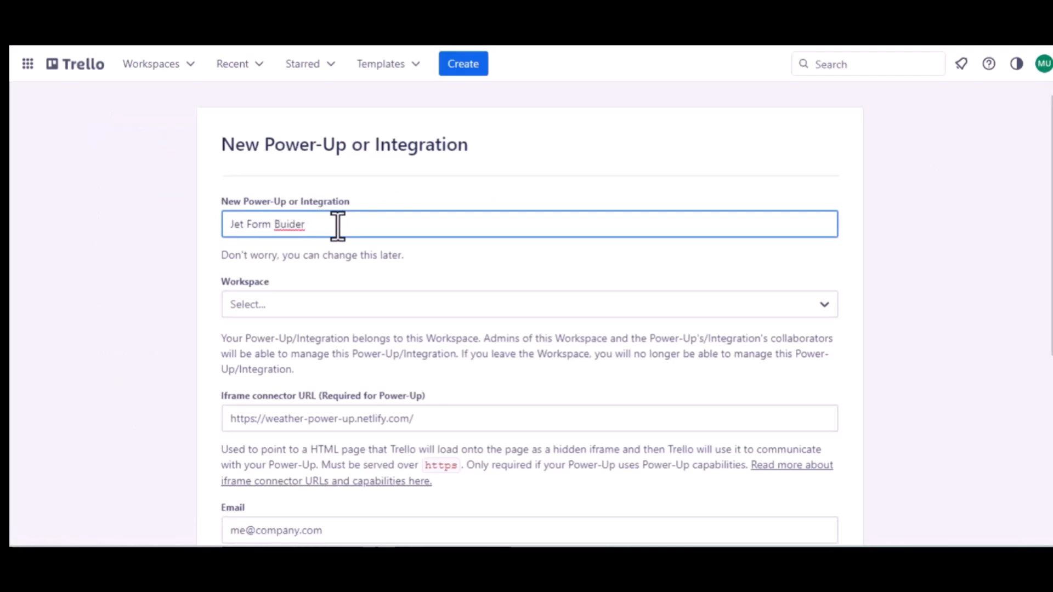
left_click(290, 225)
type("l")
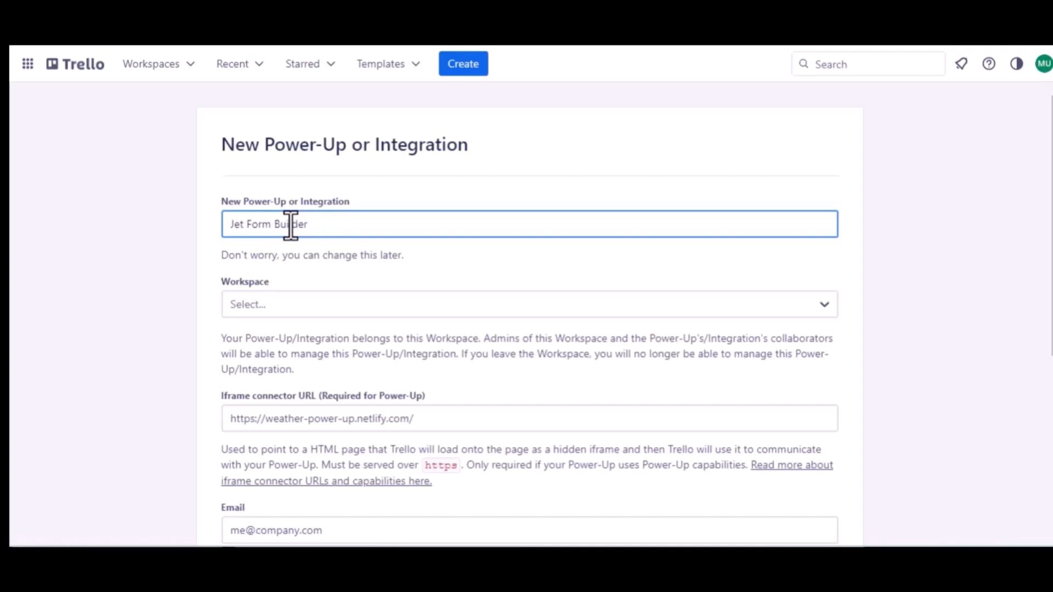
left_click(304, 301)
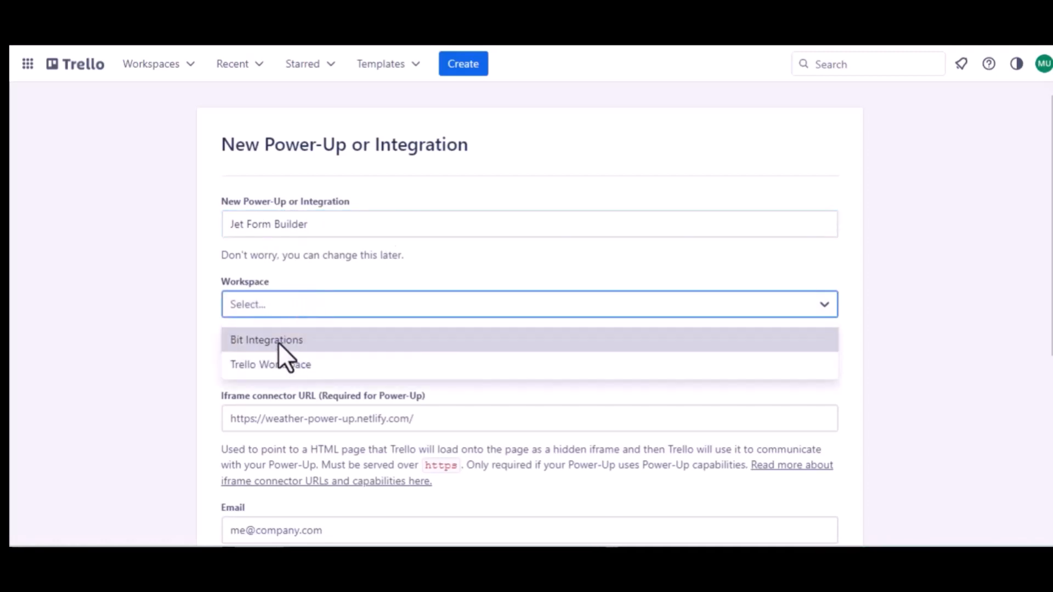
left_click(277, 362)
Step: Use the contact email for Email and Support contact, set author 'Bit Apps', and create the Power-Up
scroll(280, 367, "down", 2)
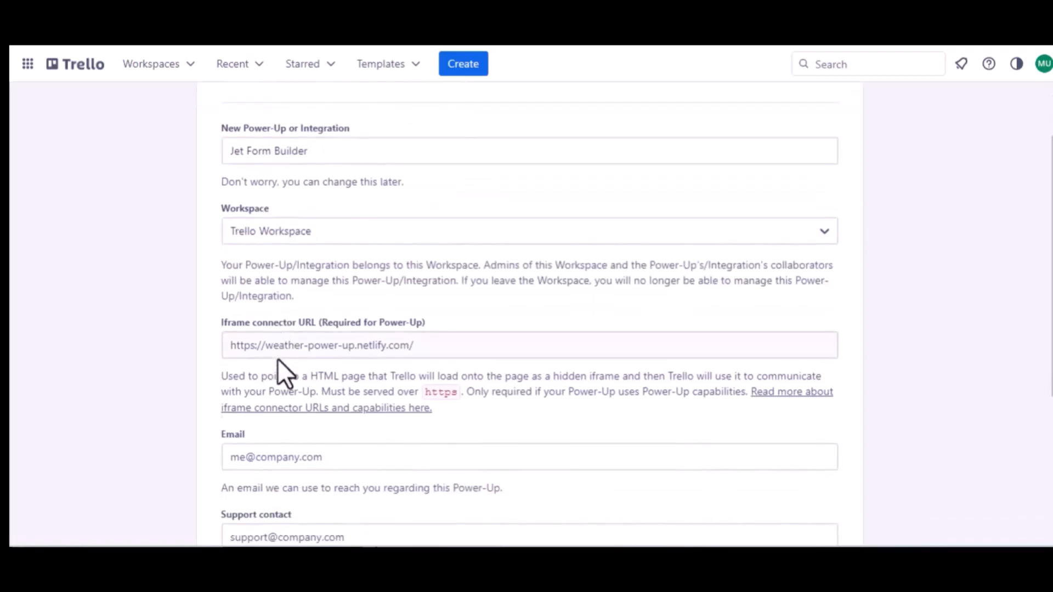
scroll(351, 343, "down", 3)
left_click(301, 335)
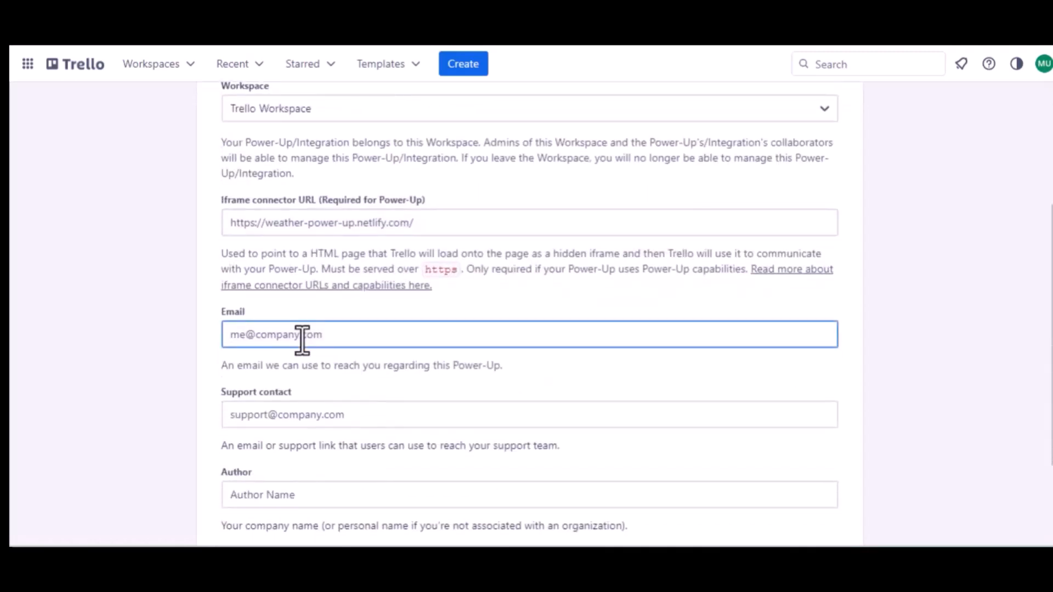
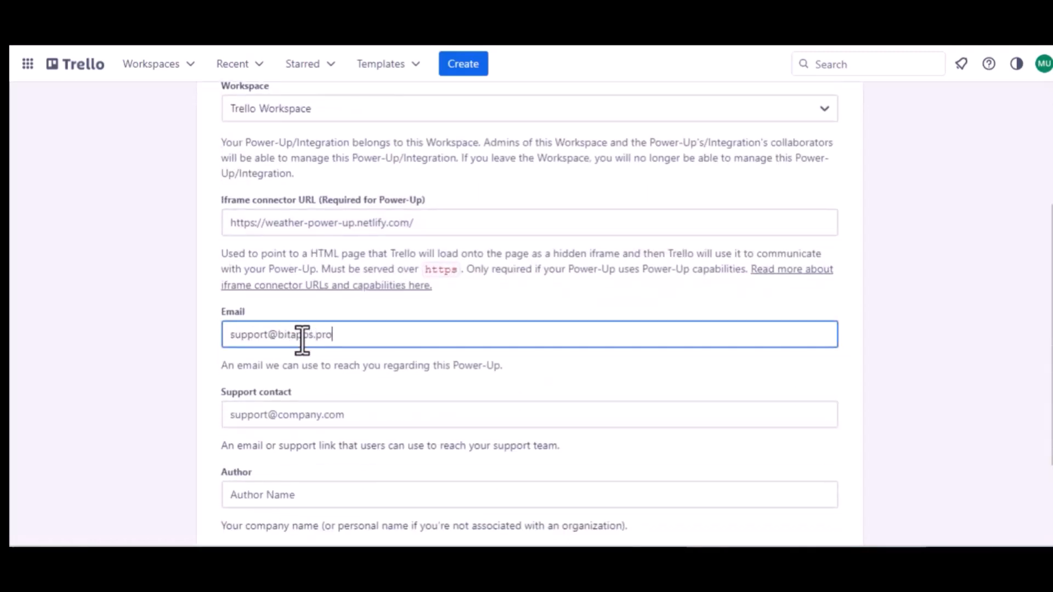
key("ctrl+a")
key("ctrl+c")
left_click(298, 416)
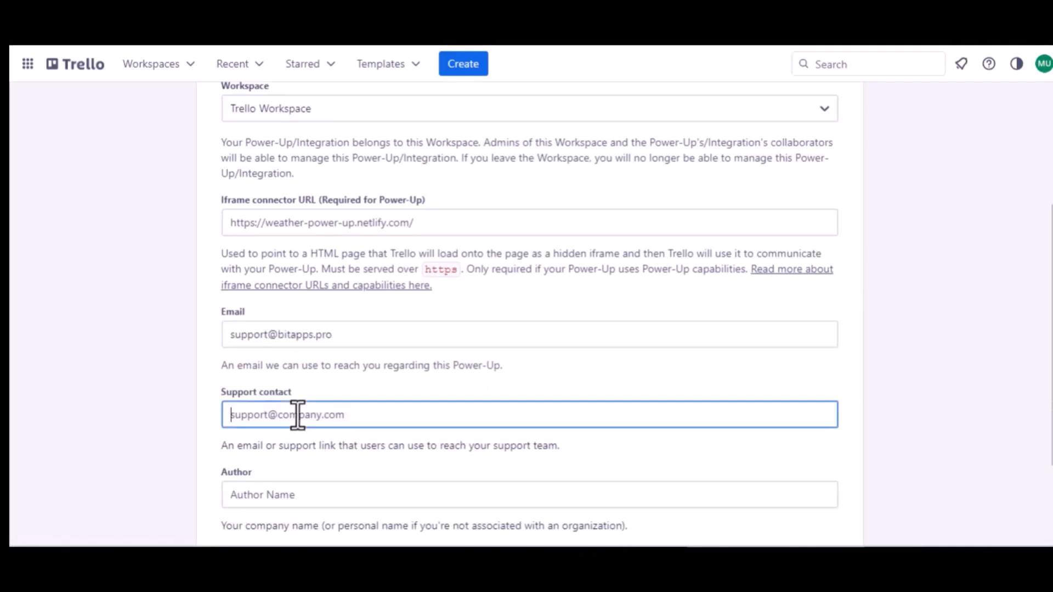
key("ctrl+v")
scroll(297, 415, "down", 2)
left_click(247, 379)
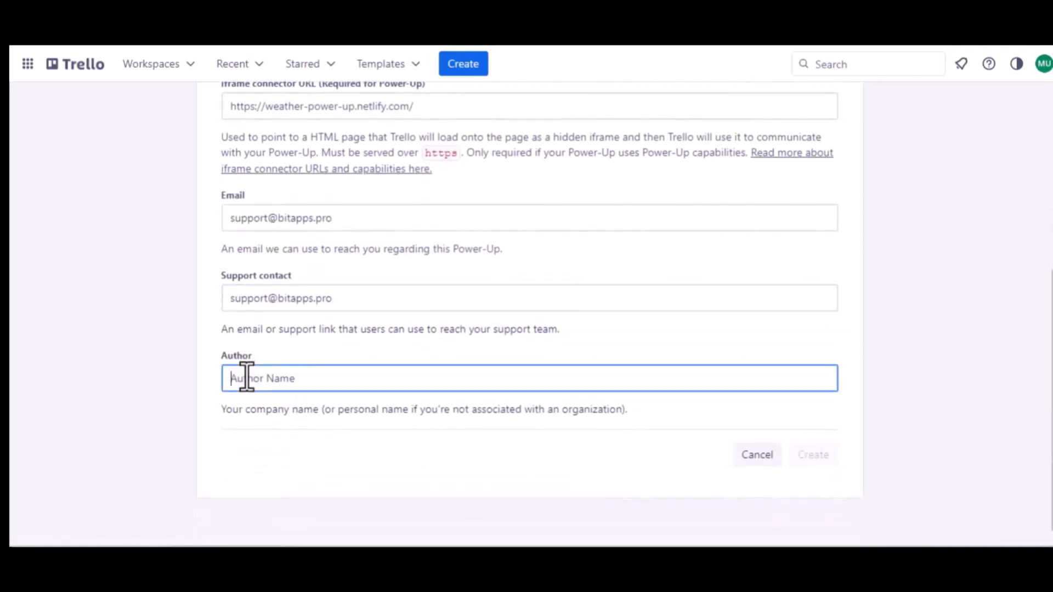
type("Bit")
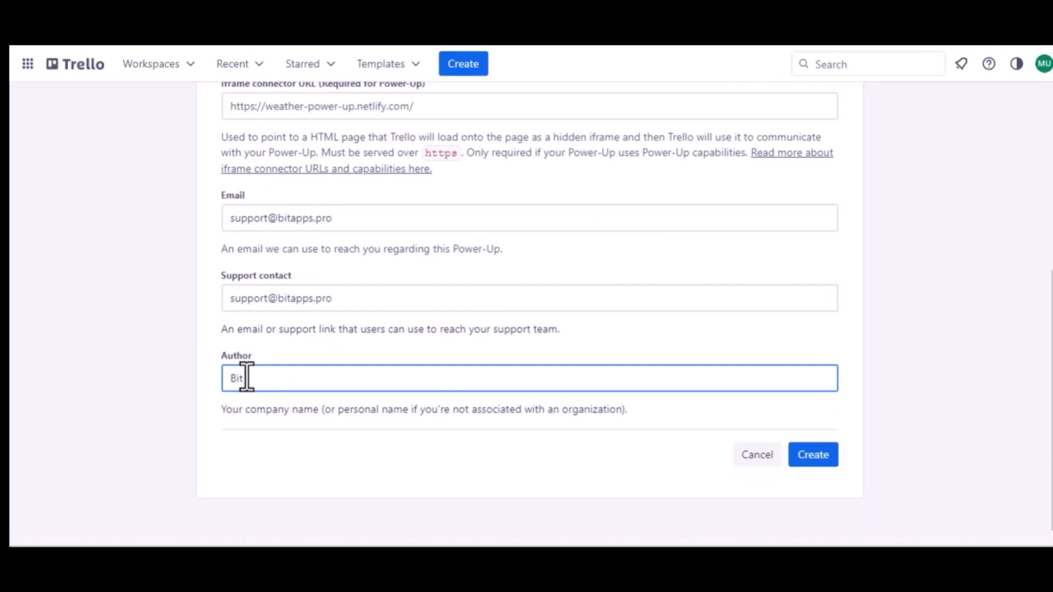
type(" Apps")
left_click(825, 446)
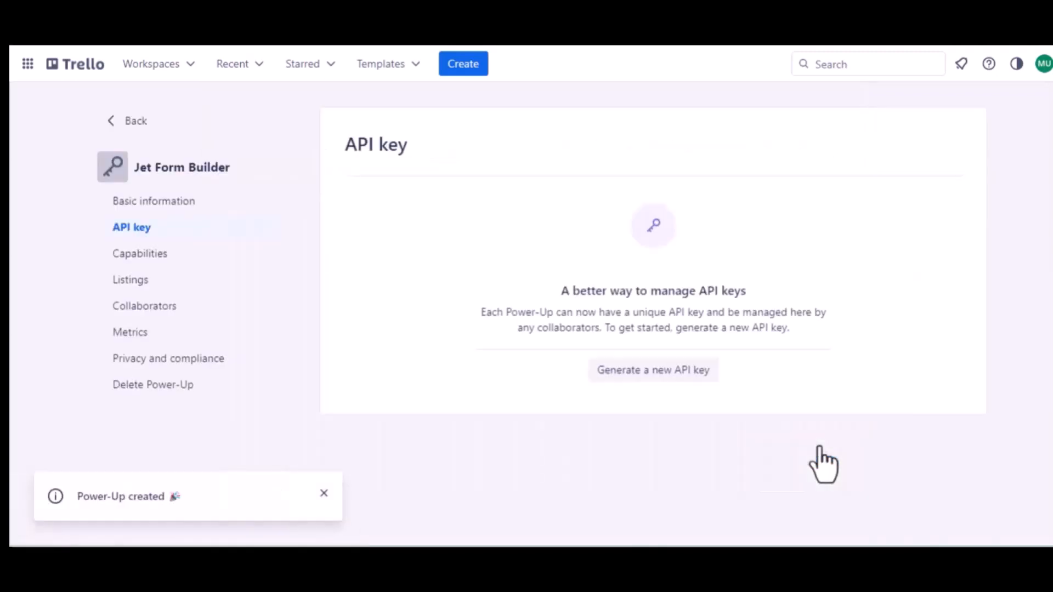
Step: Generate and confirm a new API key for the Jet Form Builder Power-Up
left_click(646, 372)
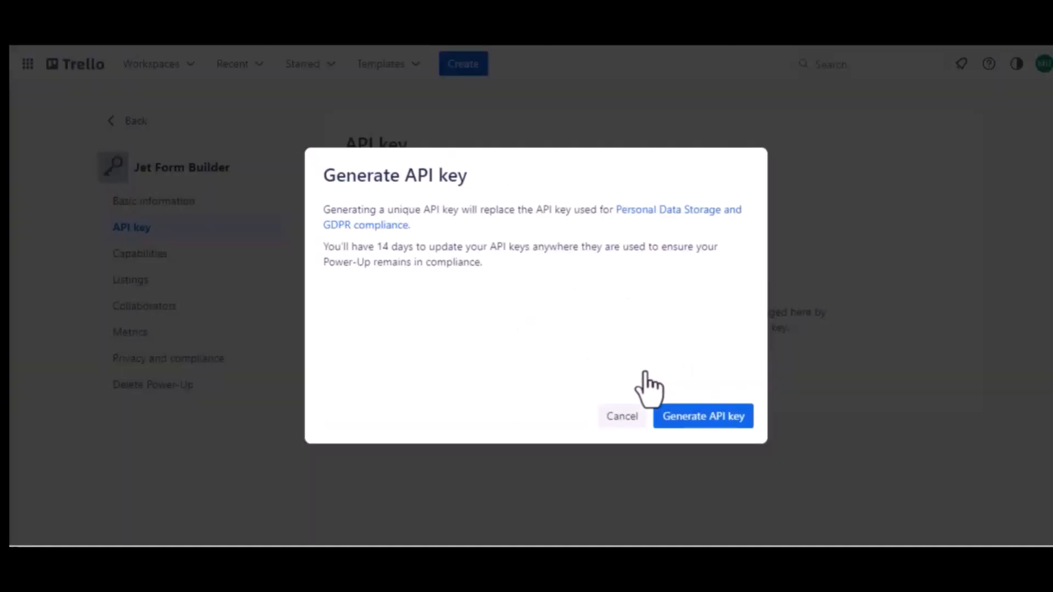
left_click(700, 424)
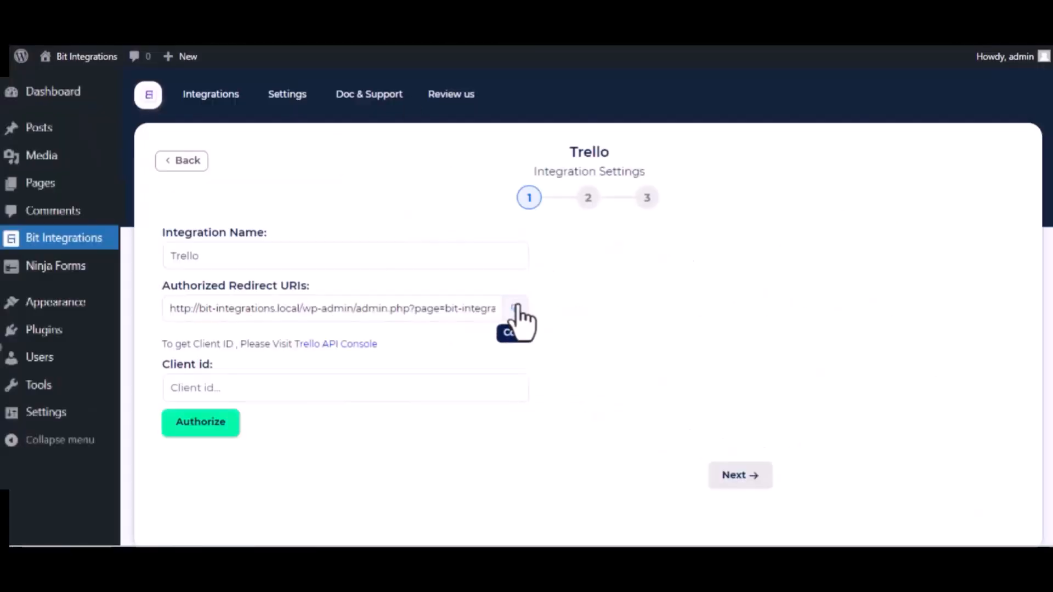
Step: Add the copied Bit Integrations Authorized Redirect URI to the Power-Up's Allowed origins
left_click(516, 308)
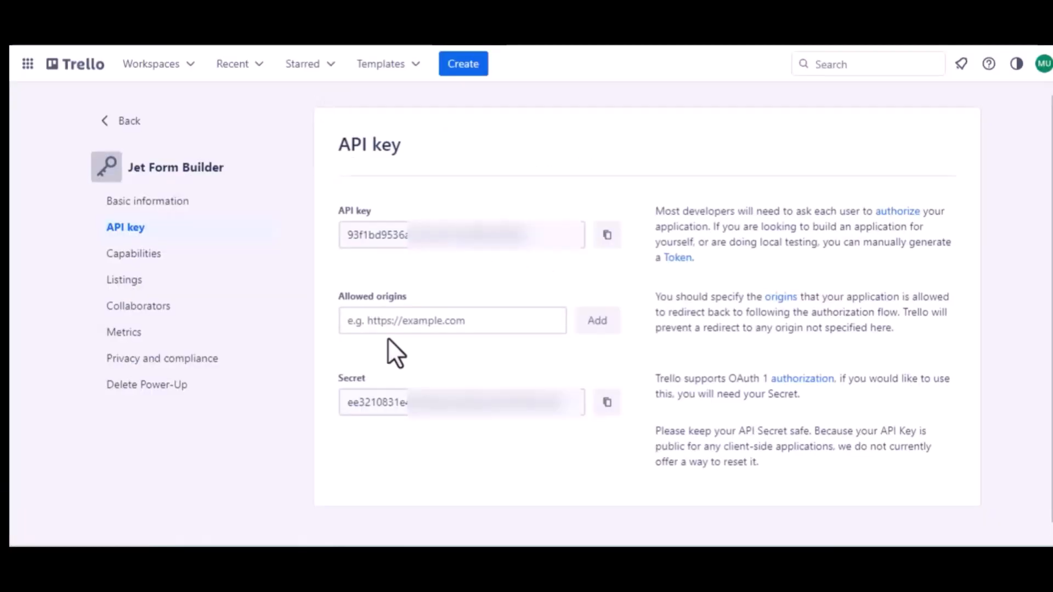
left_click(395, 322)
key("ctrl+v")
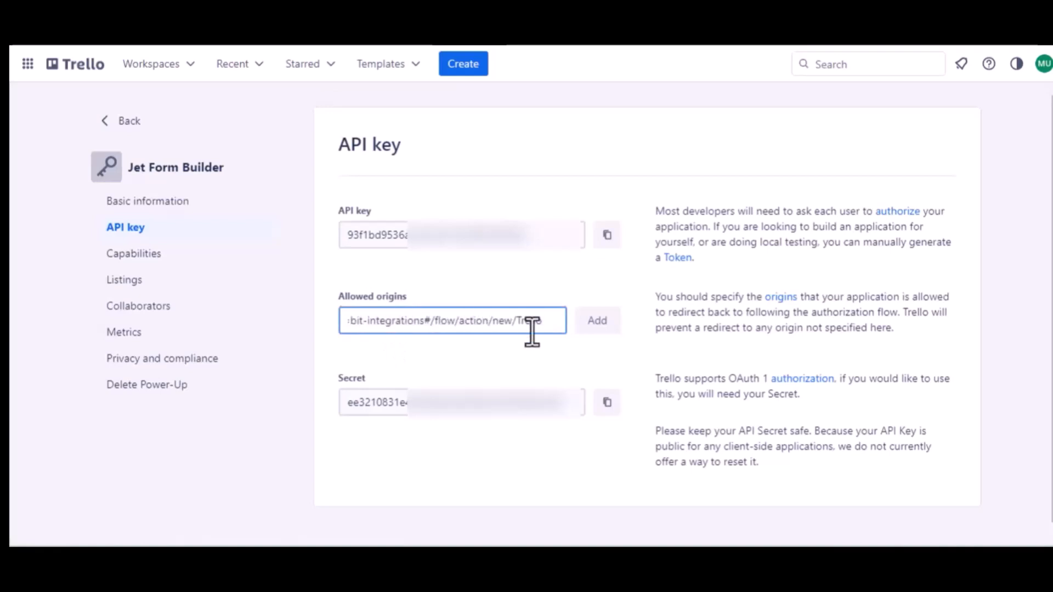
left_click(595, 331)
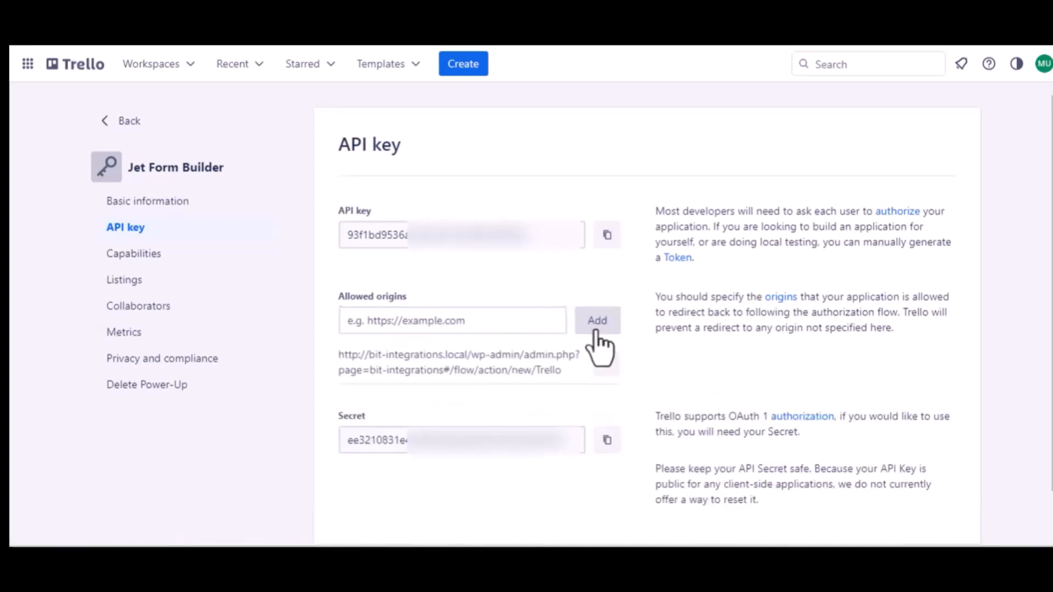
Step: Paste the Power-Up's API key into Bit Integrations' Client id field
left_click(606, 236)
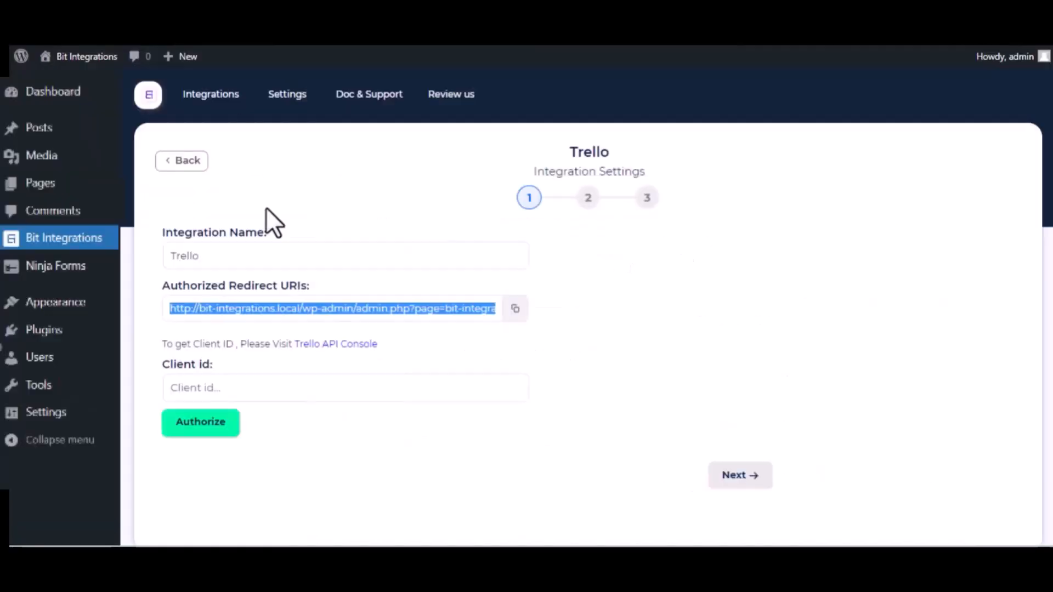
left_click(228, 384)
key("ctrl+v")
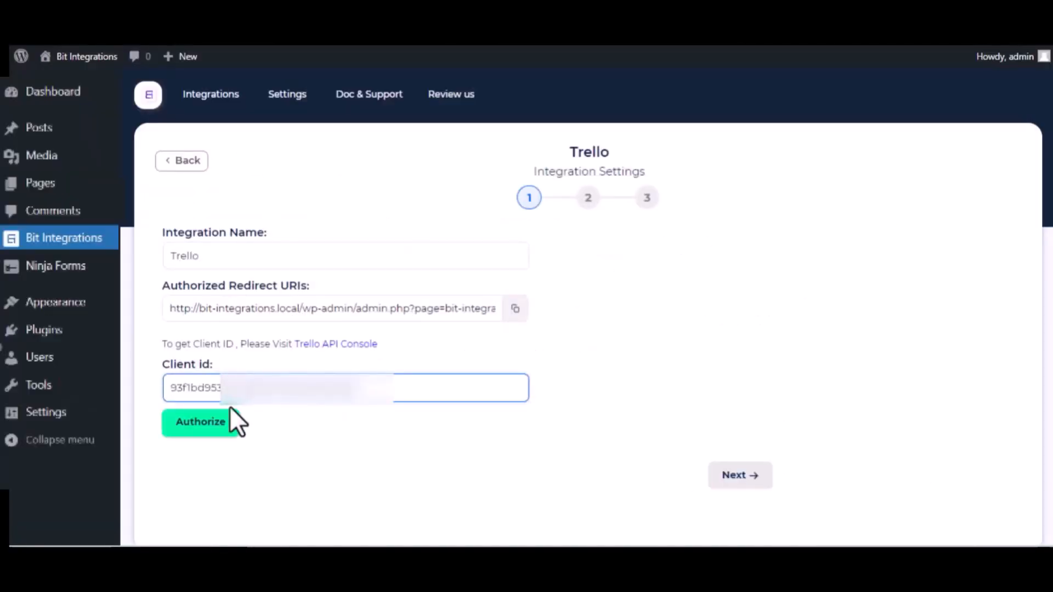
Step: Authorize the Trello connection by allowing access to the account
left_click(216, 429)
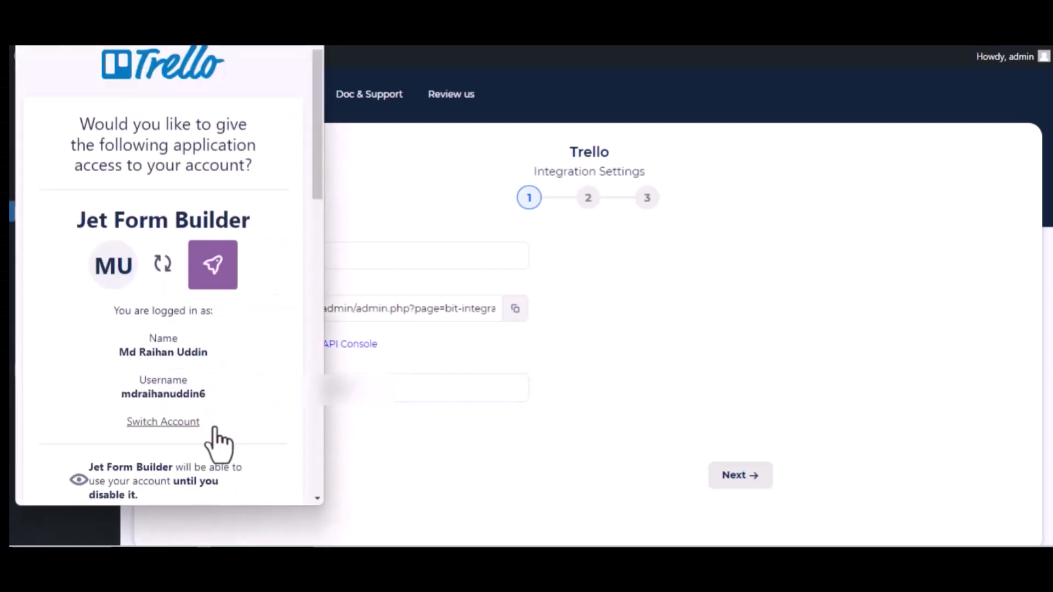
scroll(215, 434, "down", 12)
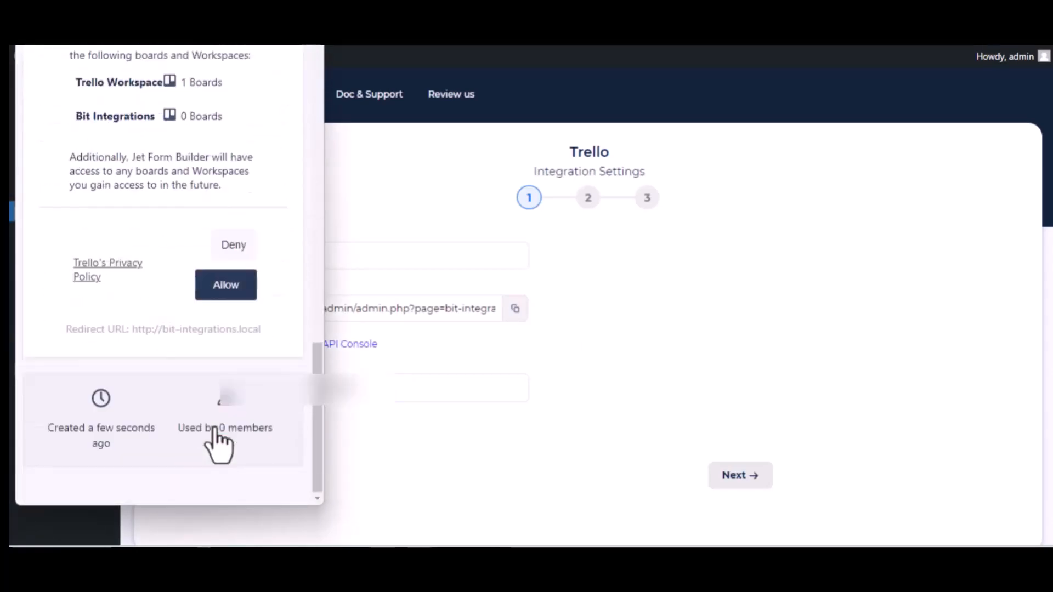
left_click(216, 290)
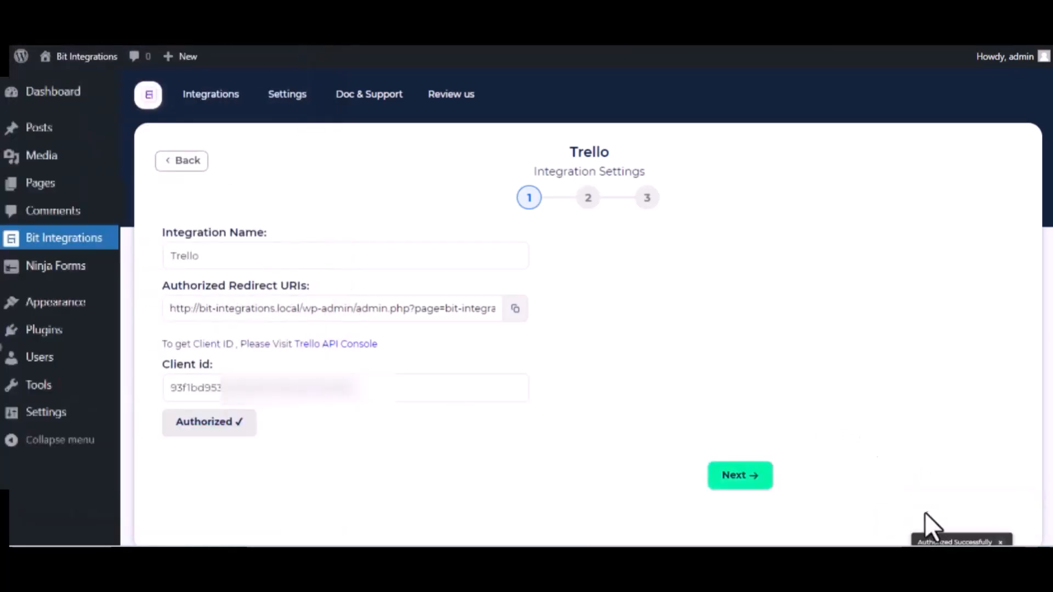
left_click(386, 399)
scroll(386, 412, "down", 2)
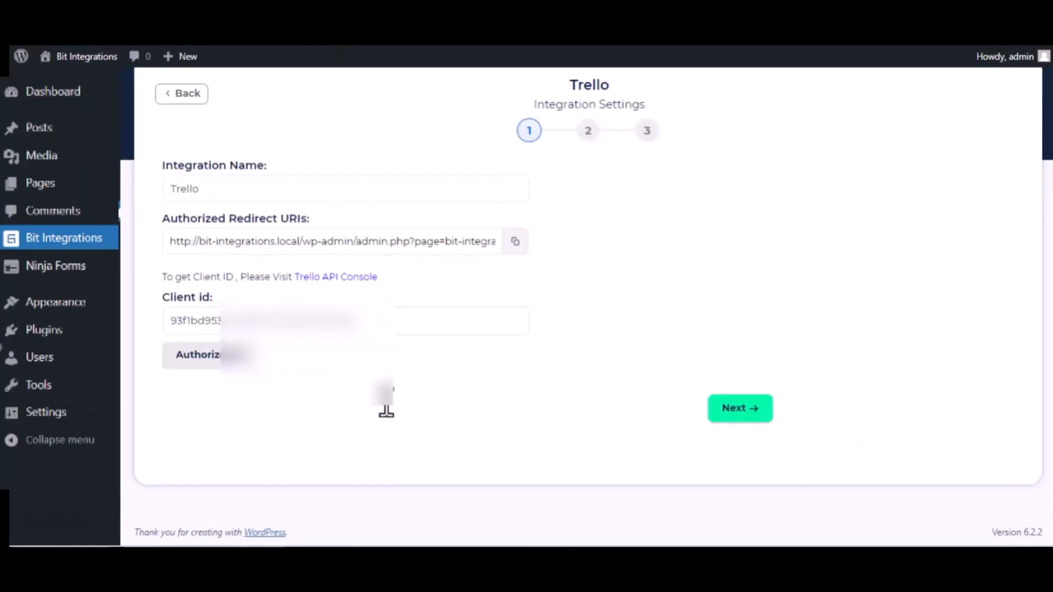
Step: On step 2, select the Bit Integrations board and its To Do list
left_click(745, 409)
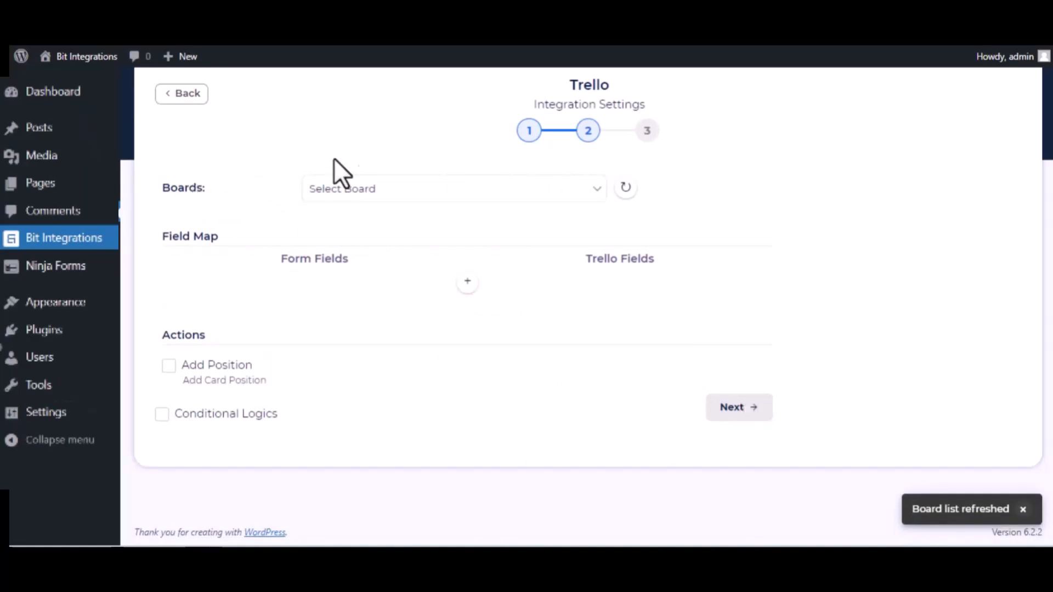
left_click(400, 194)
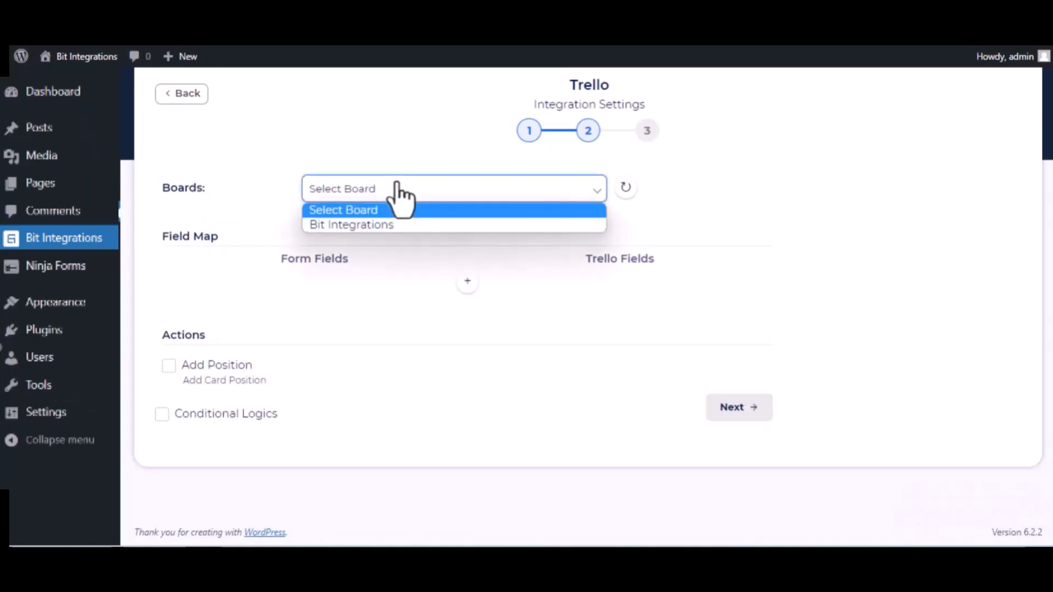
left_click(394, 225)
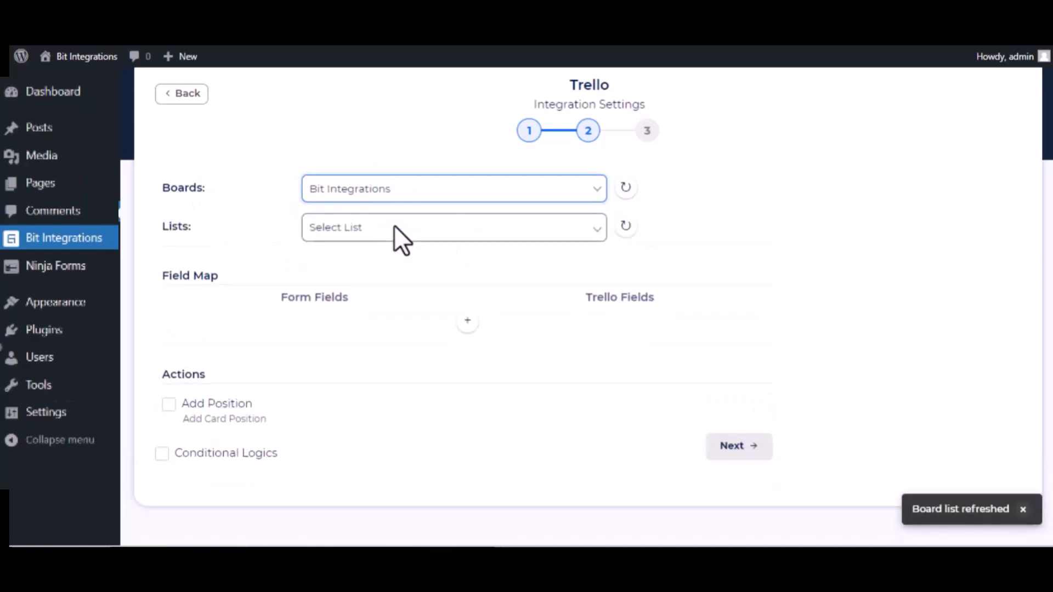
left_click(352, 230)
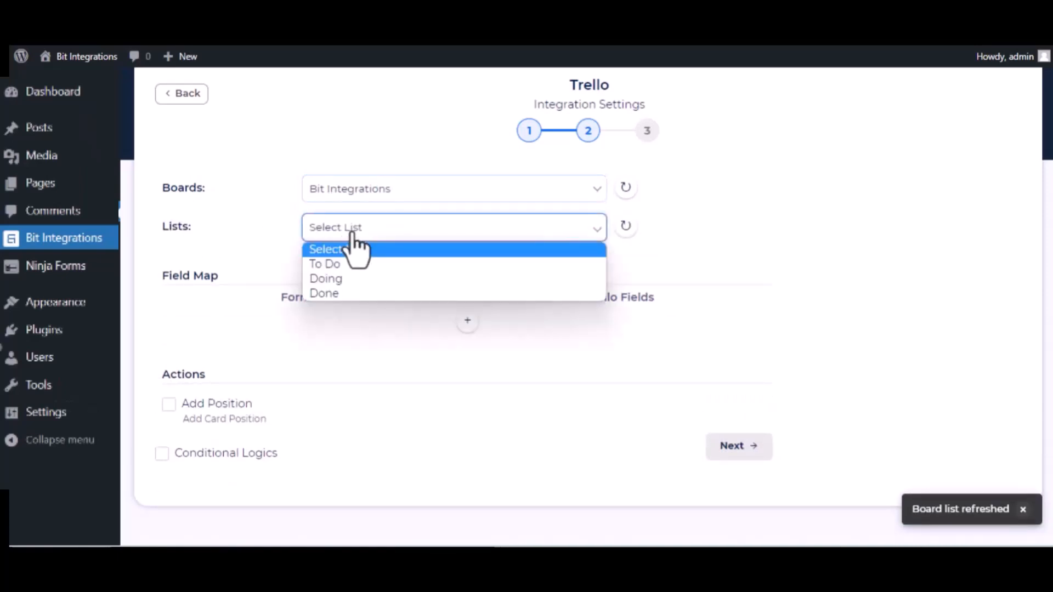
left_click(348, 265)
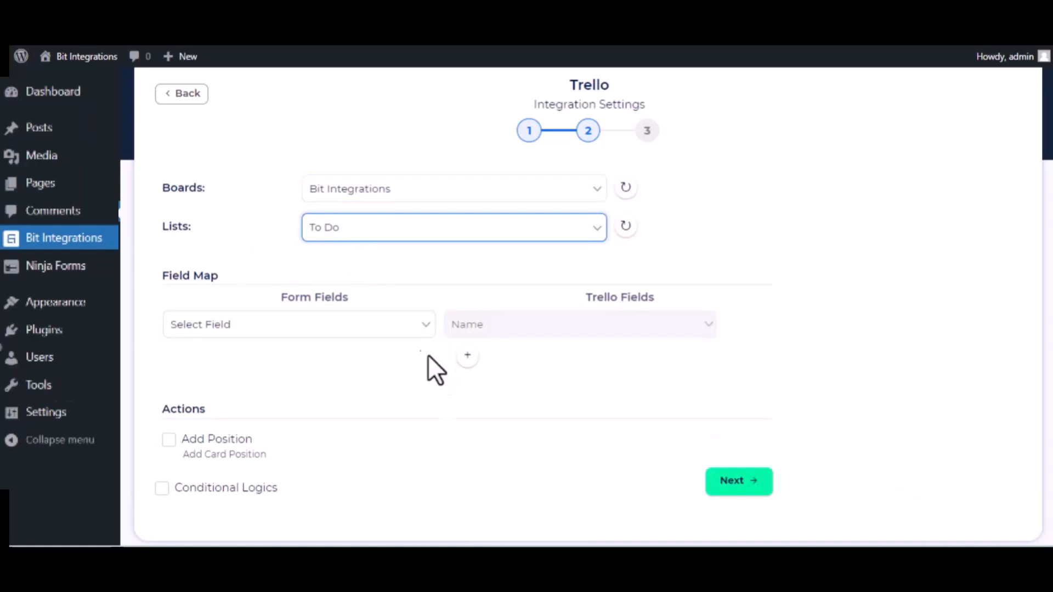
Step: Map the form's name field to Name and its description field to Description
left_click(364, 332)
scroll(335, 241, "down", 3)
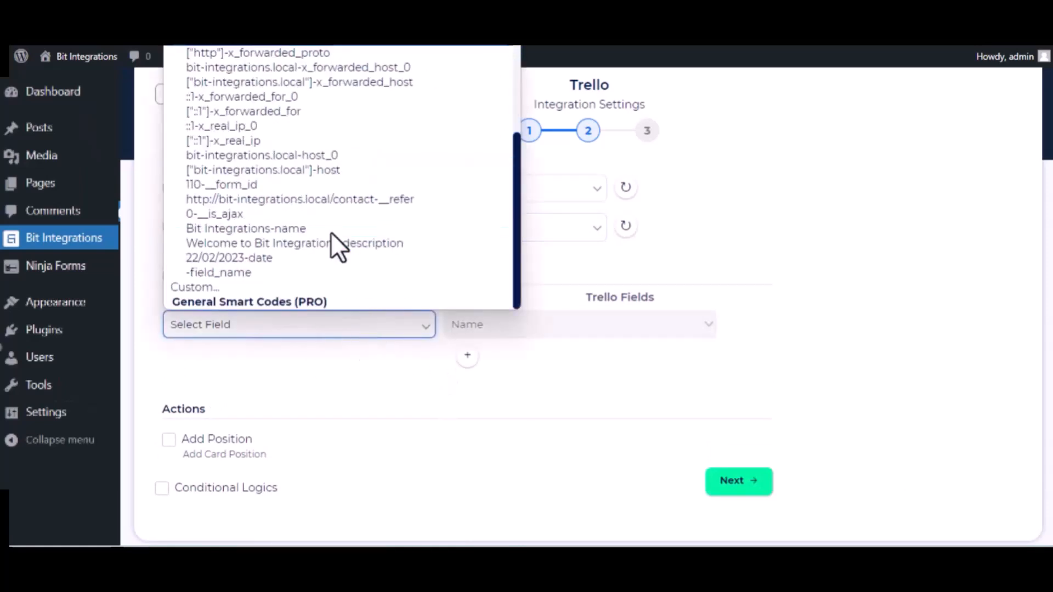
left_click(297, 233)
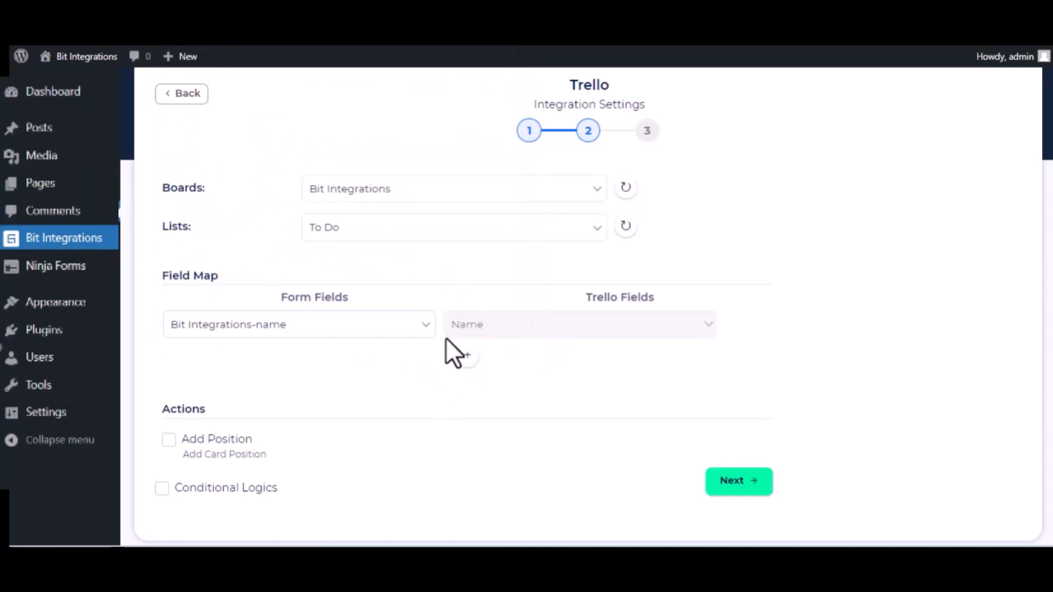
left_click(468, 356)
left_click(398, 361)
scroll(362, 279, "down", 5)
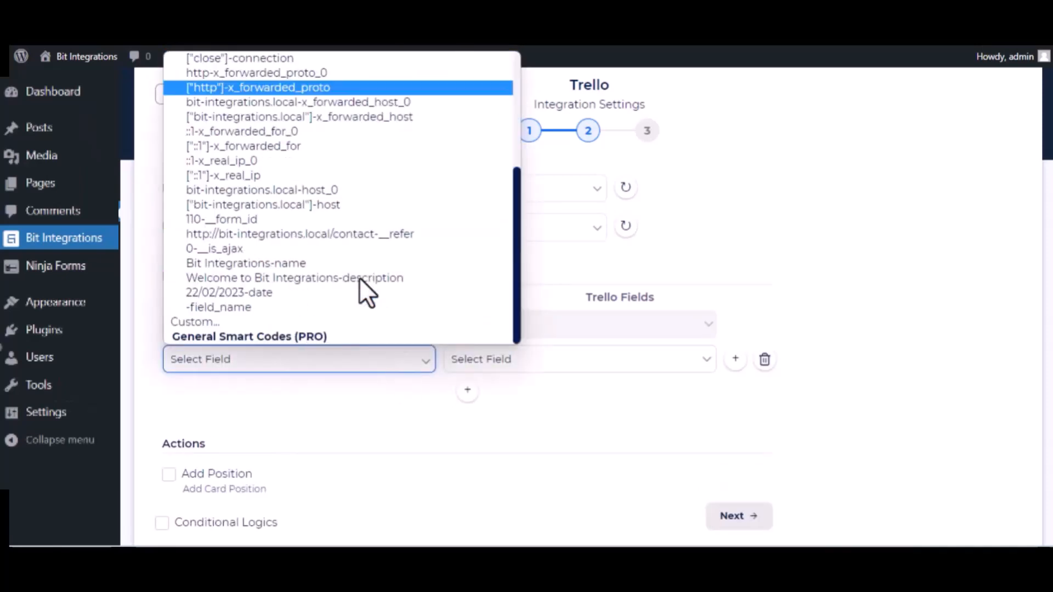
left_click(302, 280)
left_click(580, 371)
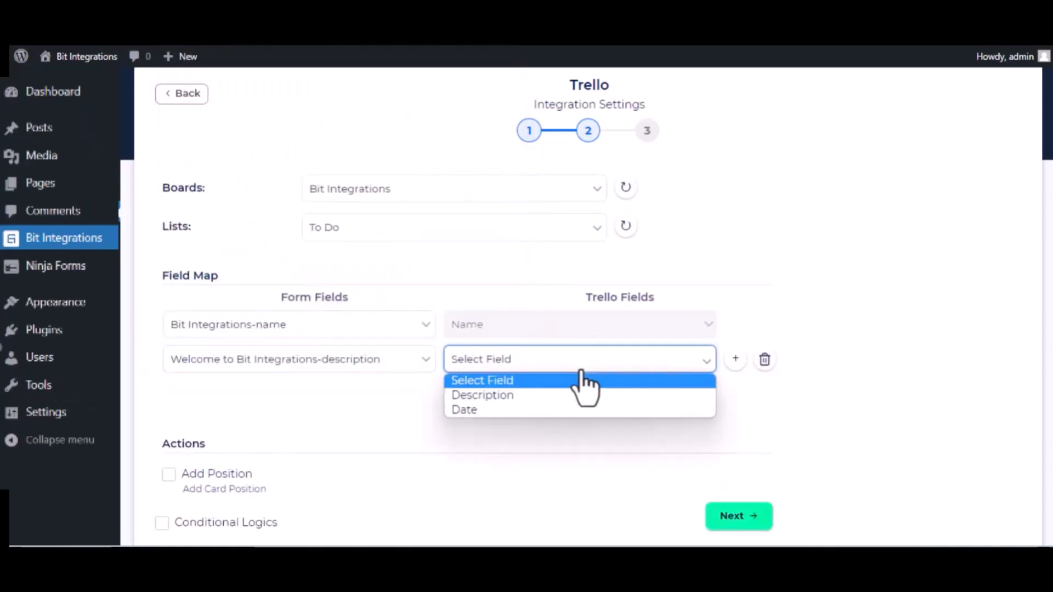
left_click(555, 395)
Step: Add a third row mapping the form's date field to the card Date, then advance
left_click(467, 390)
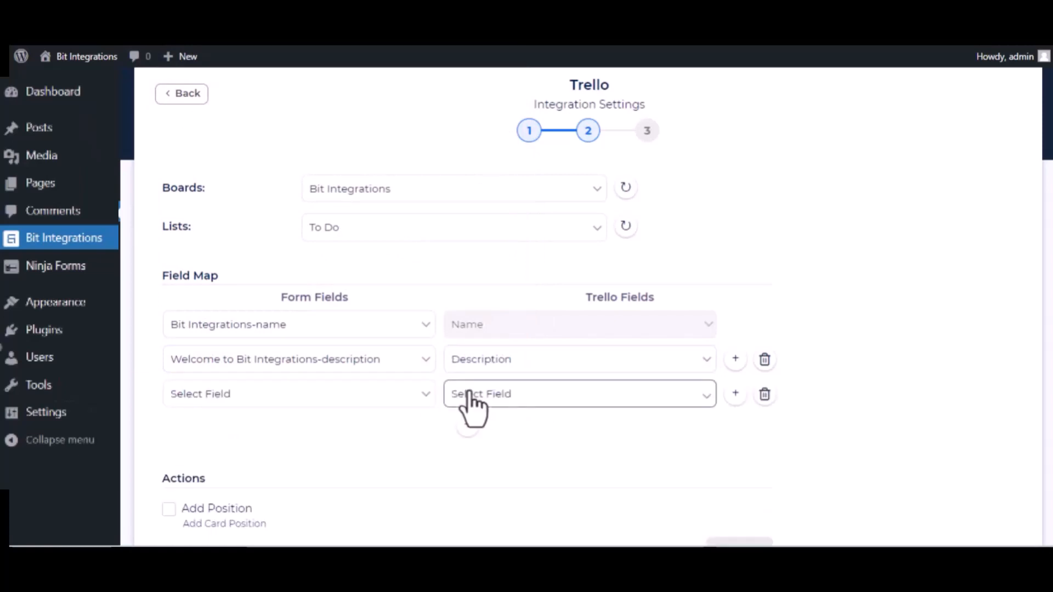
left_click(364, 397)
scroll(362, 351, "down", 4)
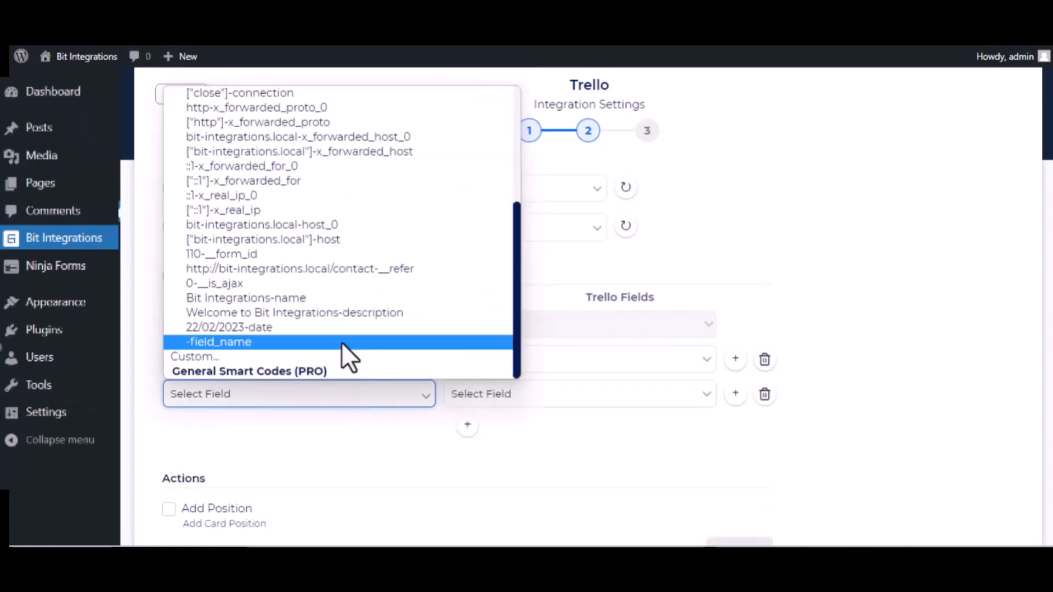
left_click(312, 327)
left_click(522, 396)
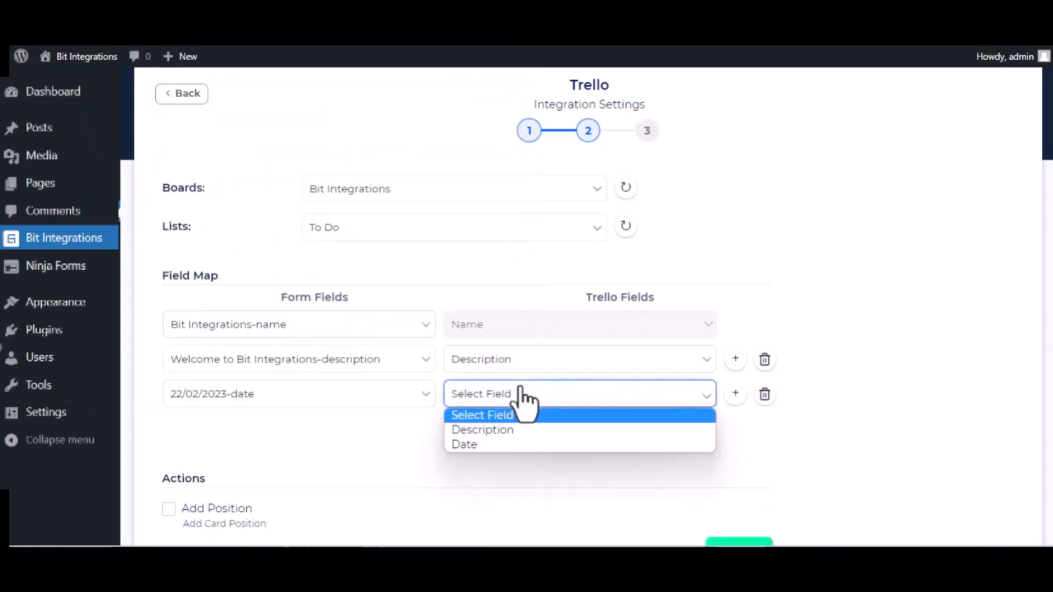
left_click(493, 445)
scroll(334, 469, "down", 2)
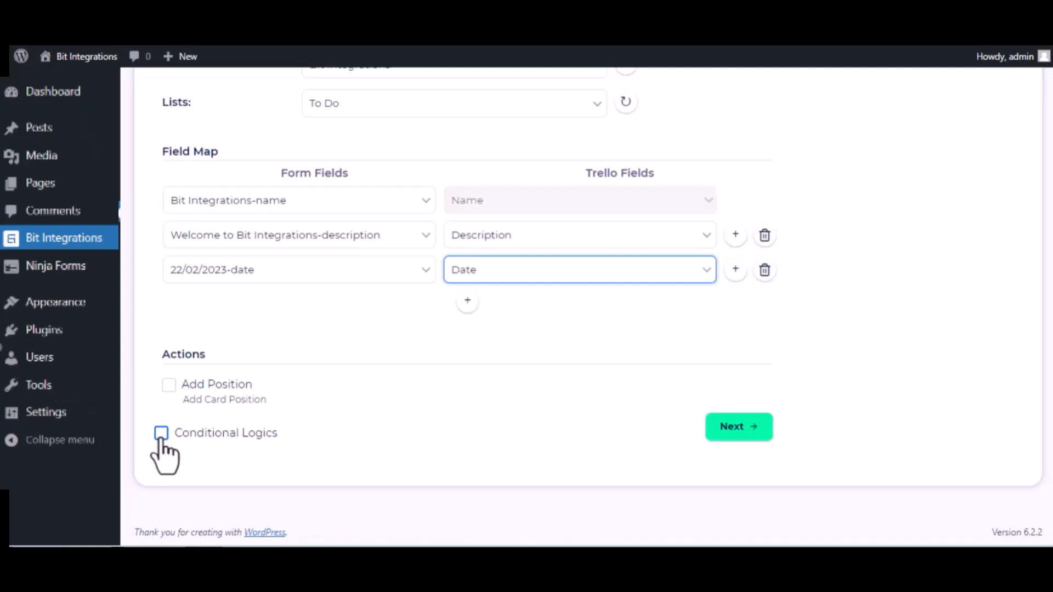
left_click(754, 425)
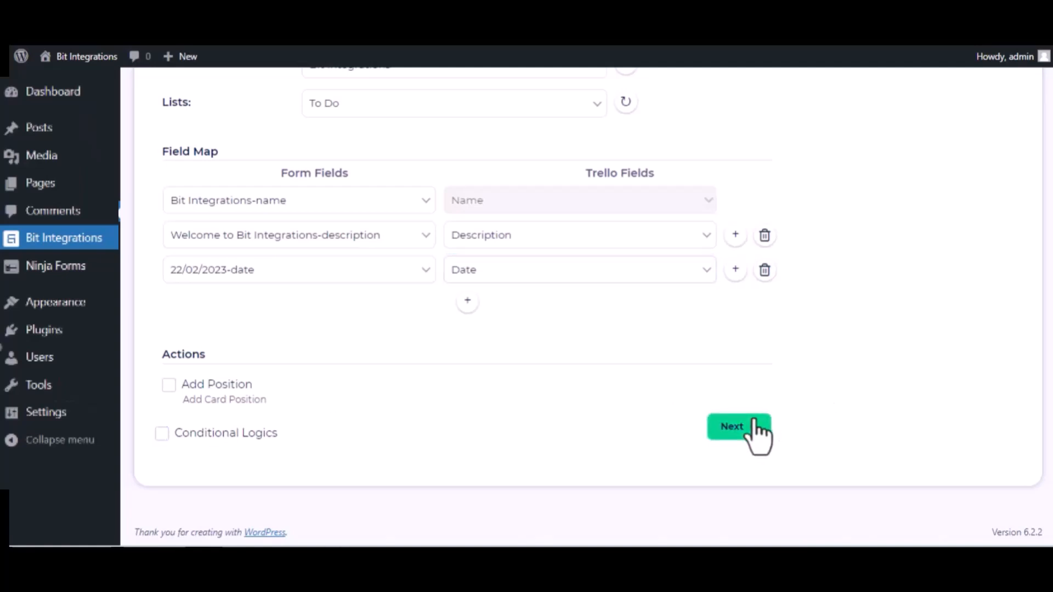
Step: Save the flow and submit the form with 'Bit Integrations', 'Welcome to Bit Integrations Plugin', 09/22/2022
left_click(586, 243)
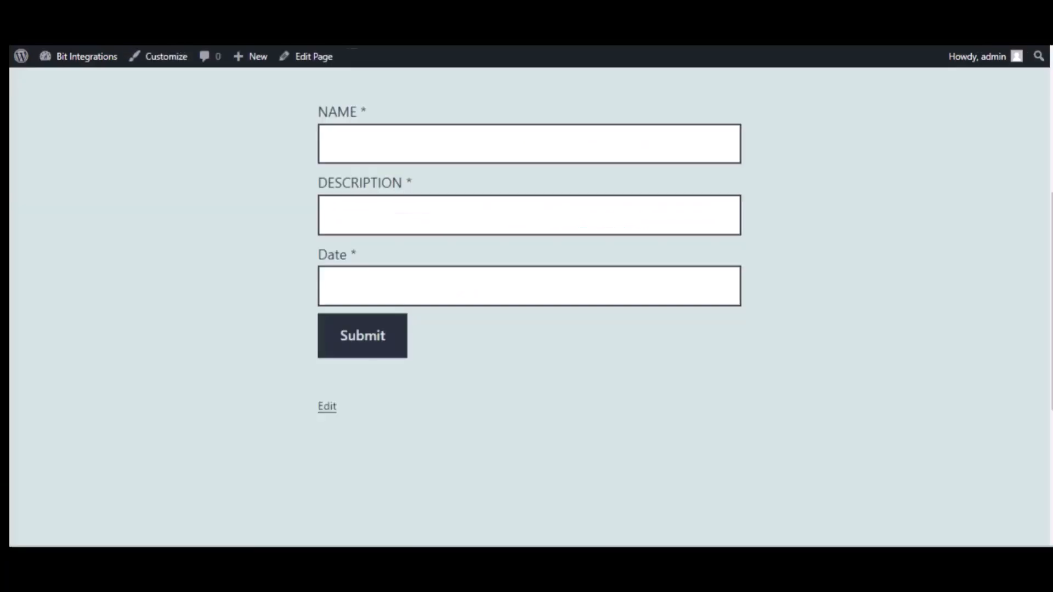
left_click(403, 149)
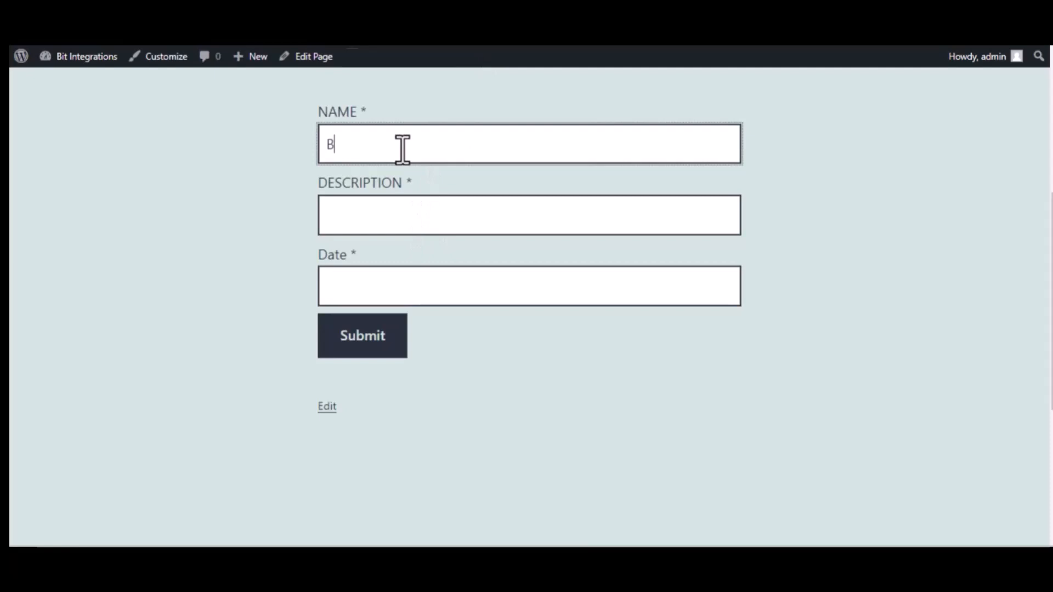
type("Bit Integrations")
left_click(417, 208)
type("W")
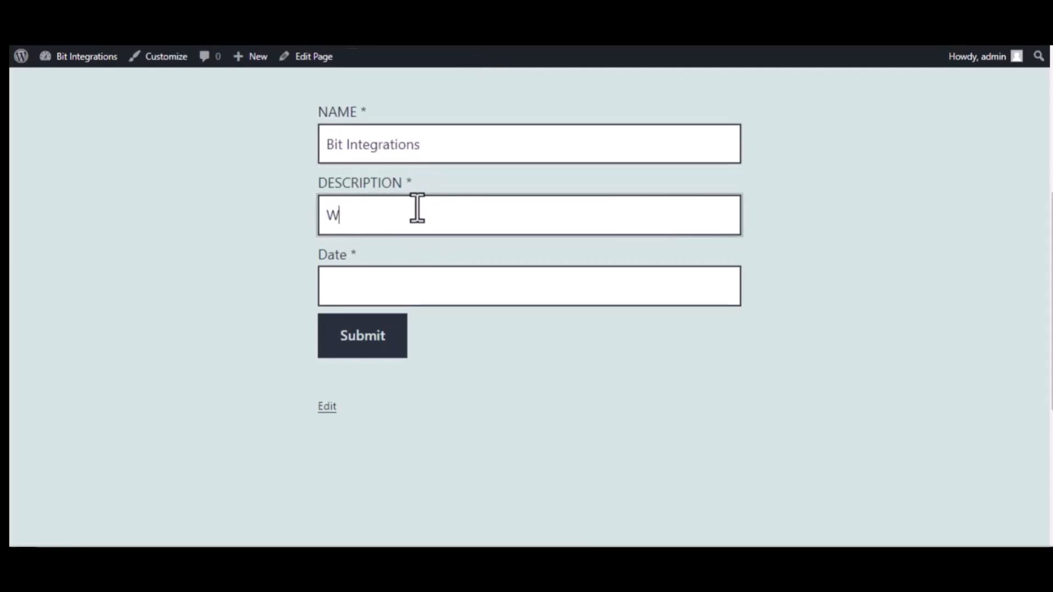
type("elcome to Bit Integrations ")
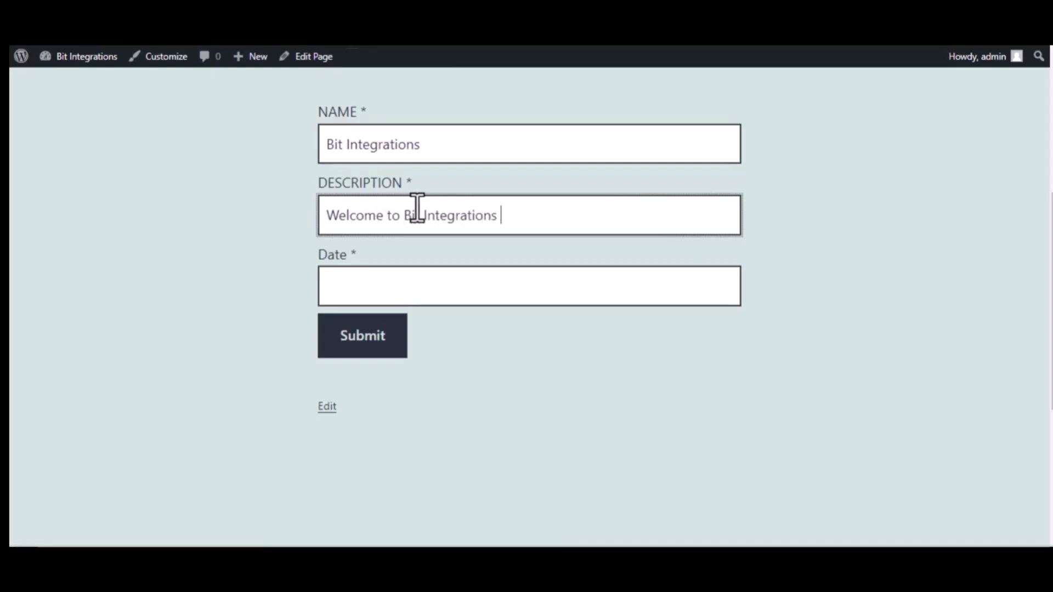
type("Plugin")
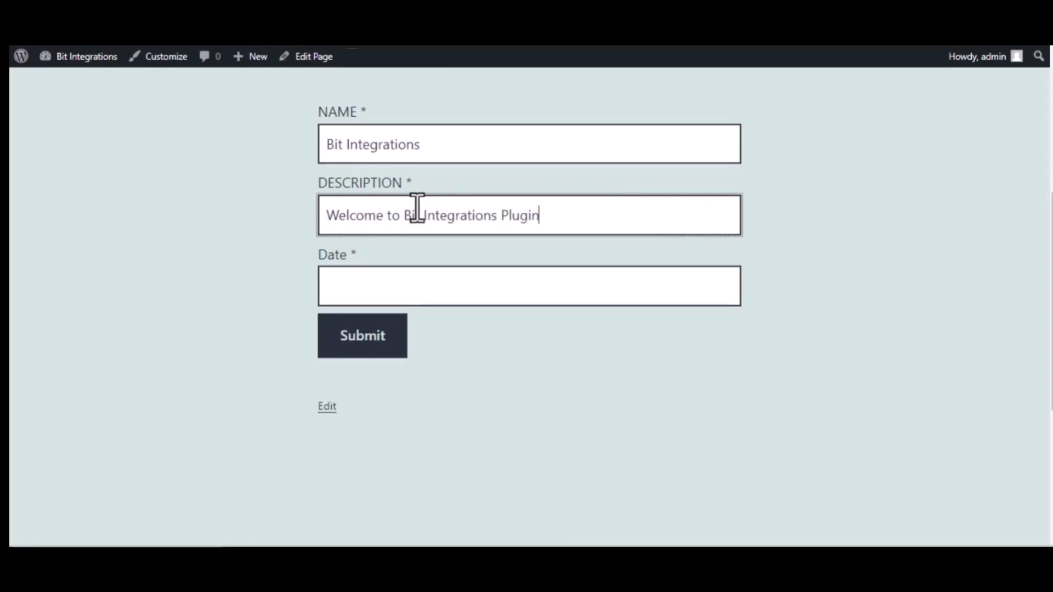
left_click(438, 284)
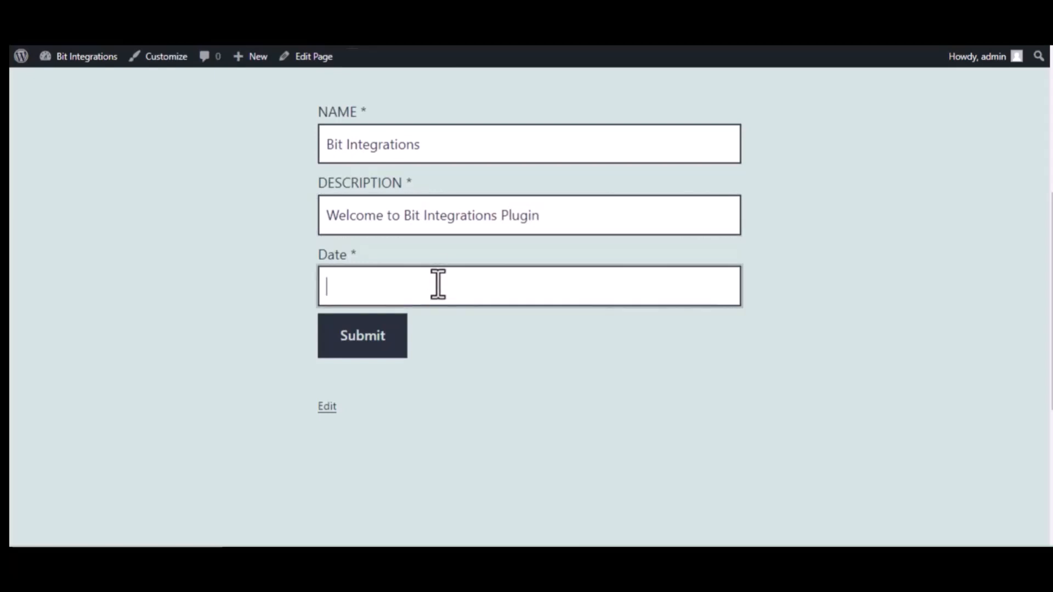
type("09/22/2022")
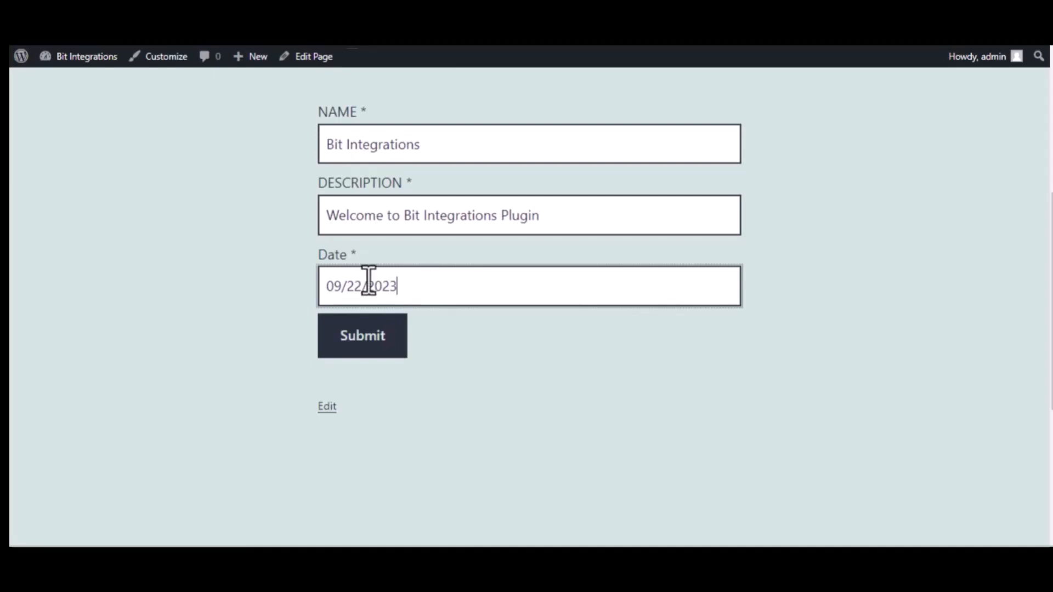
left_click(367, 338)
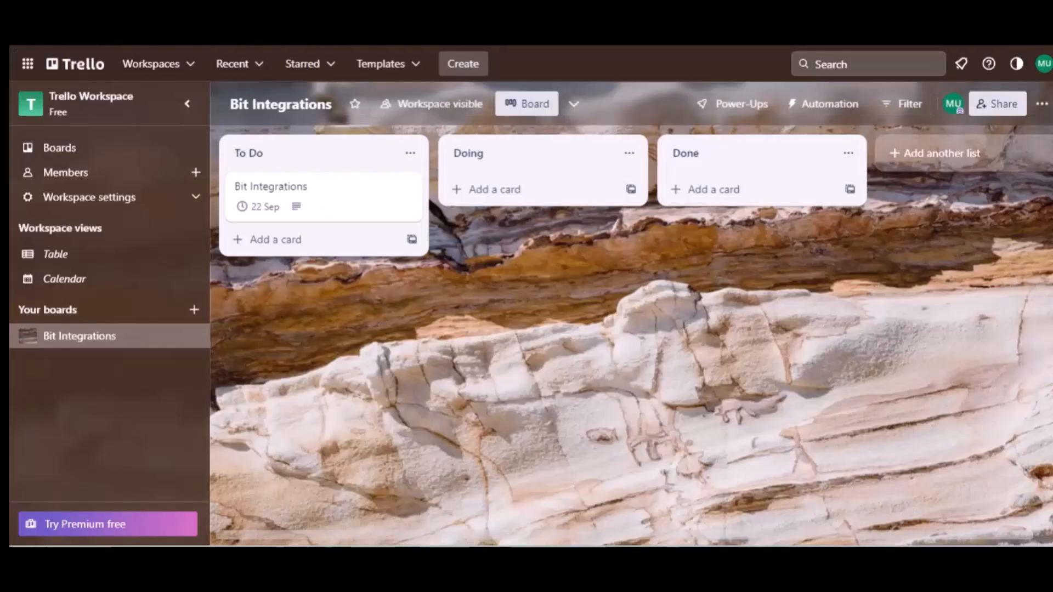
Step: Open the new Bit Integrations card in To Do to check its description and 22 Sep due date
left_click(281, 159)
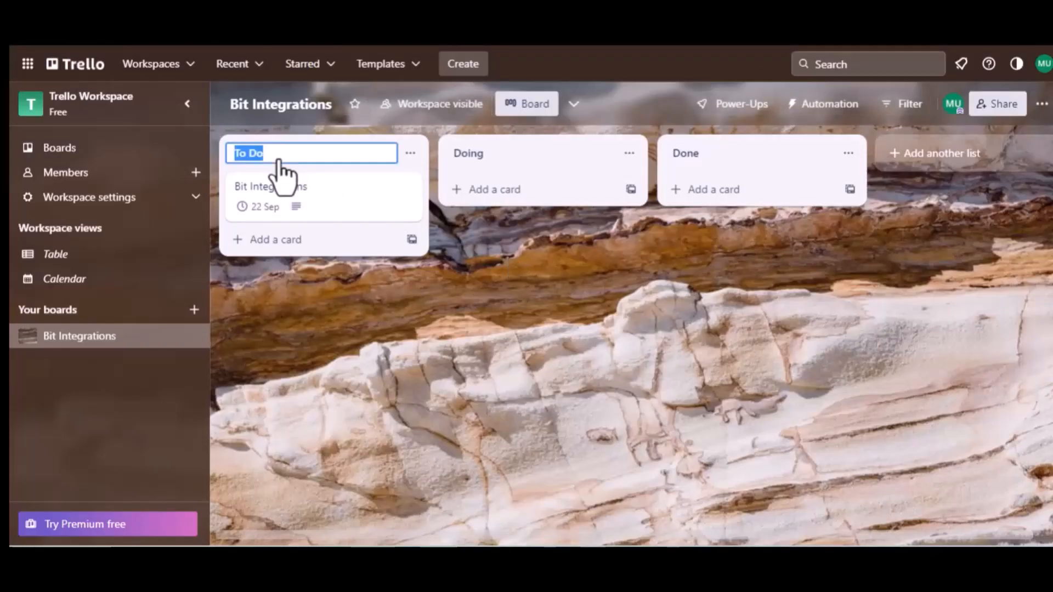
left_click(288, 195)
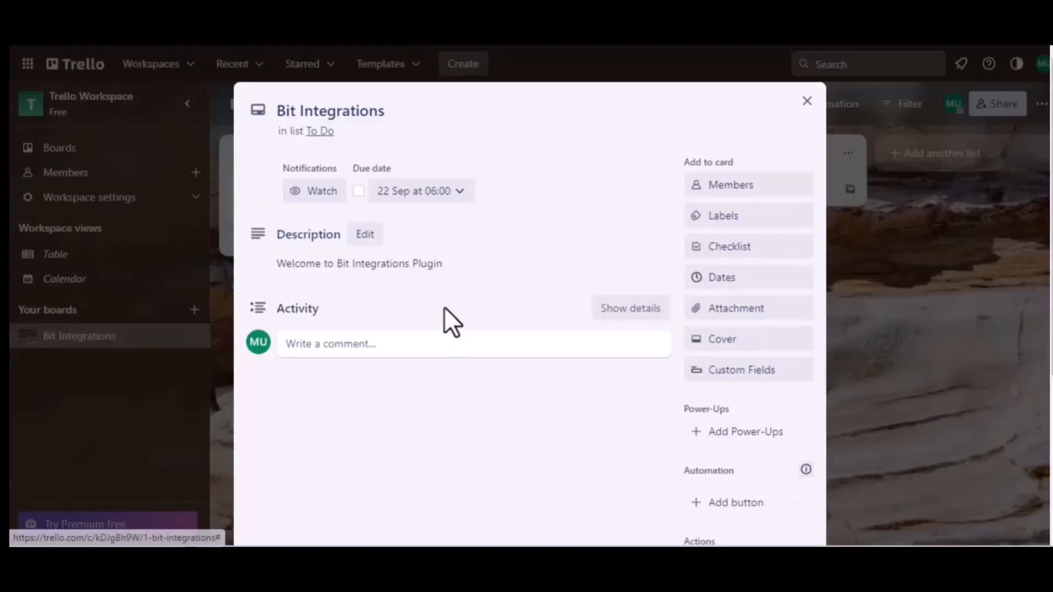